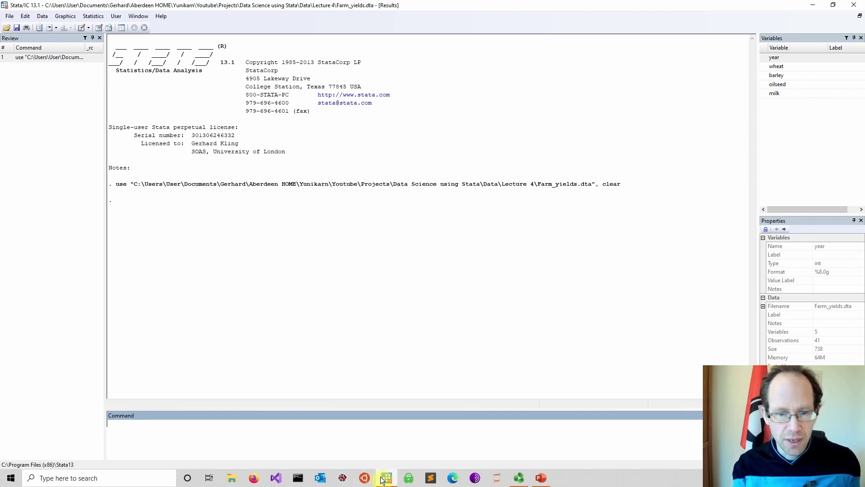
Step: Start a new do-file with a '*Farm yields' comment framed by asterisk rows above and below
mouse_move(382, 478)
left_click(82, 27)
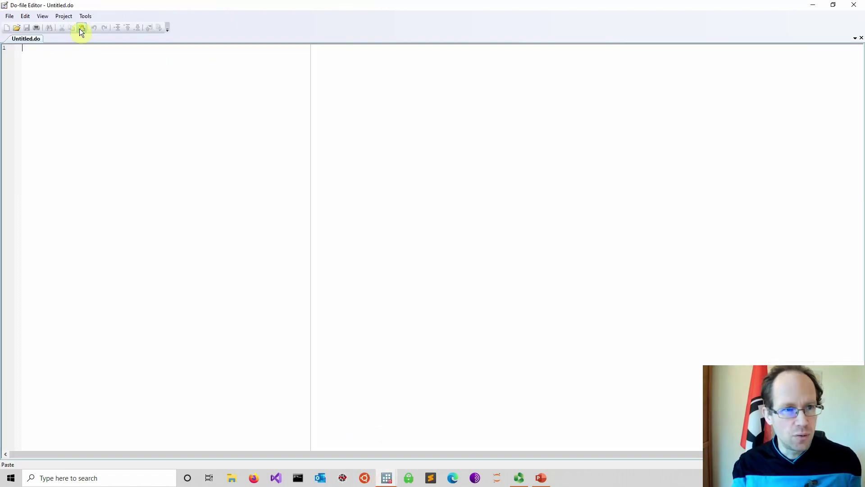
type("****************************************")
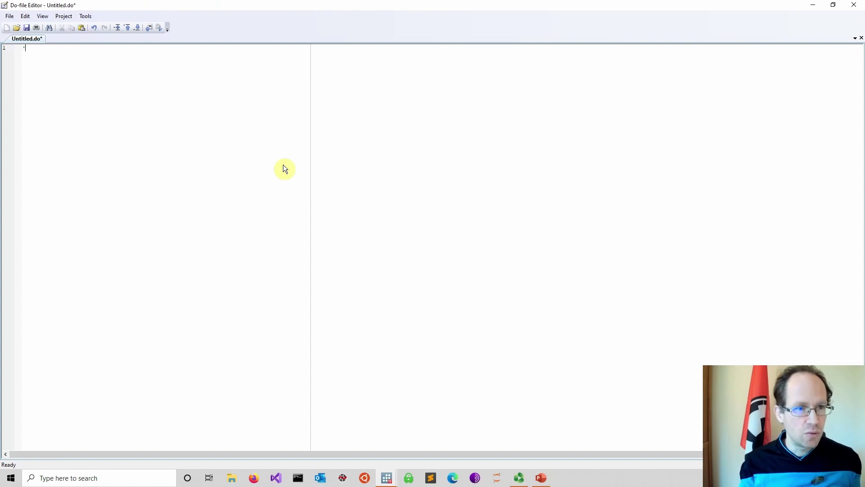
type("******************************* *F")
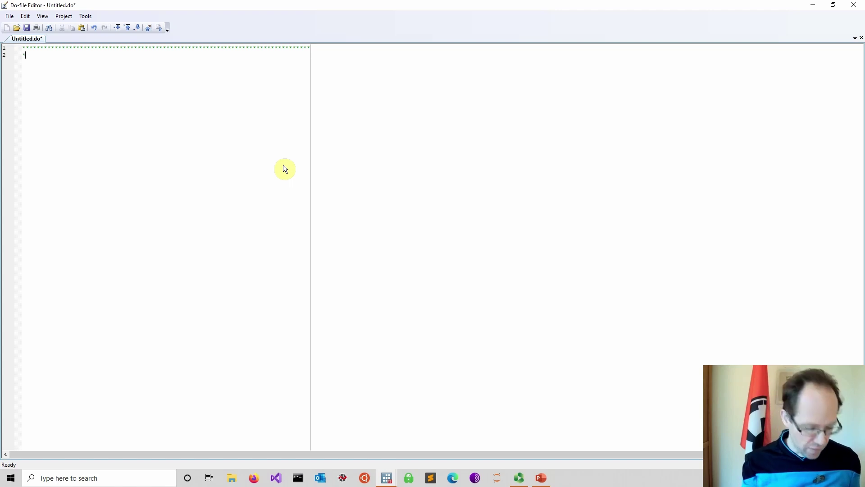
type("arm yields")
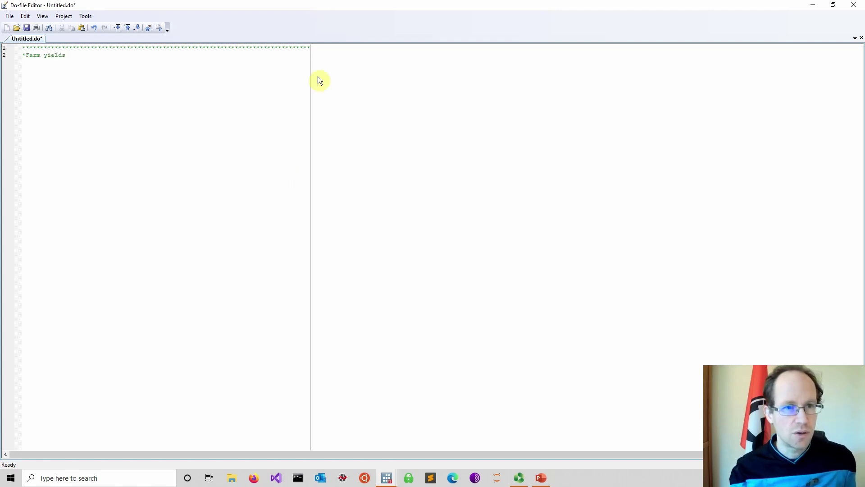
left_click_drag(318, 48, 16, 47)
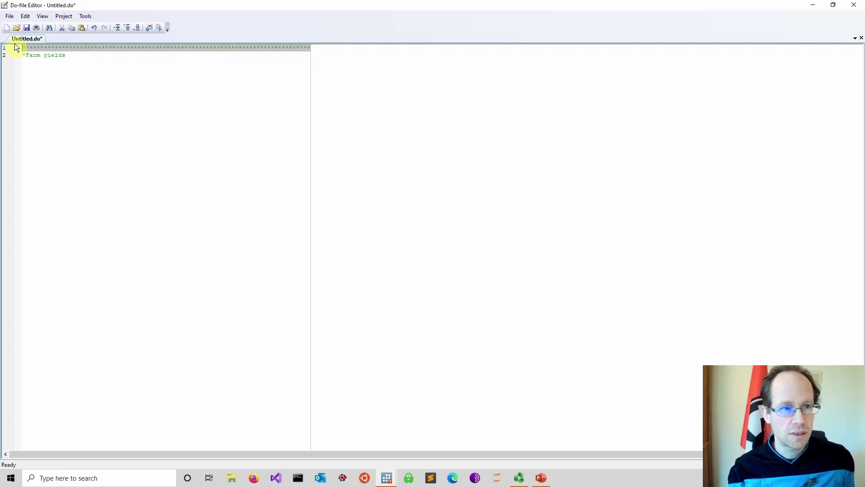
left_click(49, 66)
key("Return")
type("********************************************************************************")
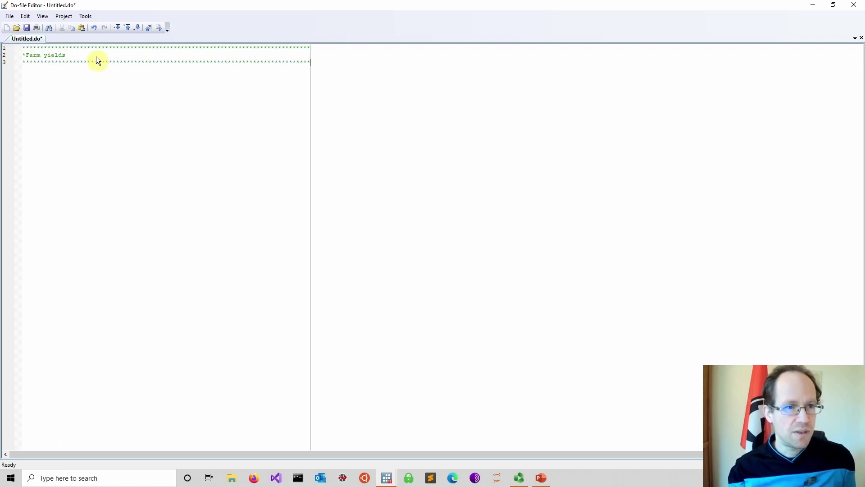
Step: Save the do-file as attempt.do
left_click(9, 16)
left_click(35, 80)
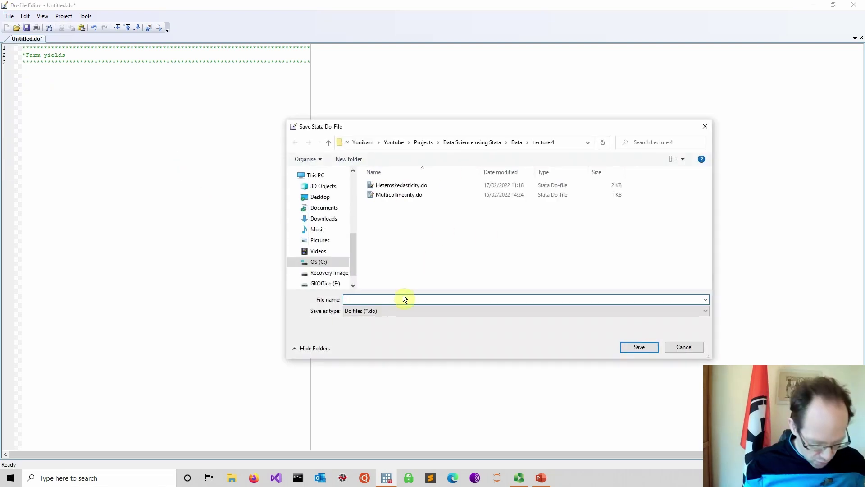
type("att")
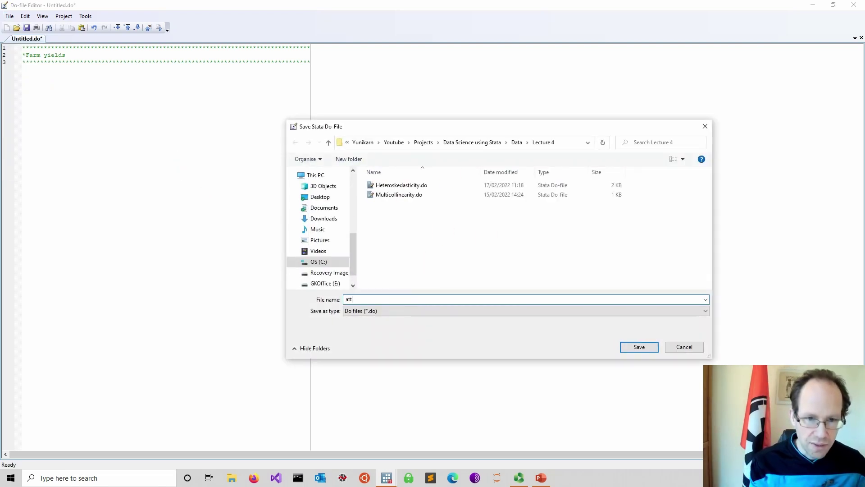
type("empt")
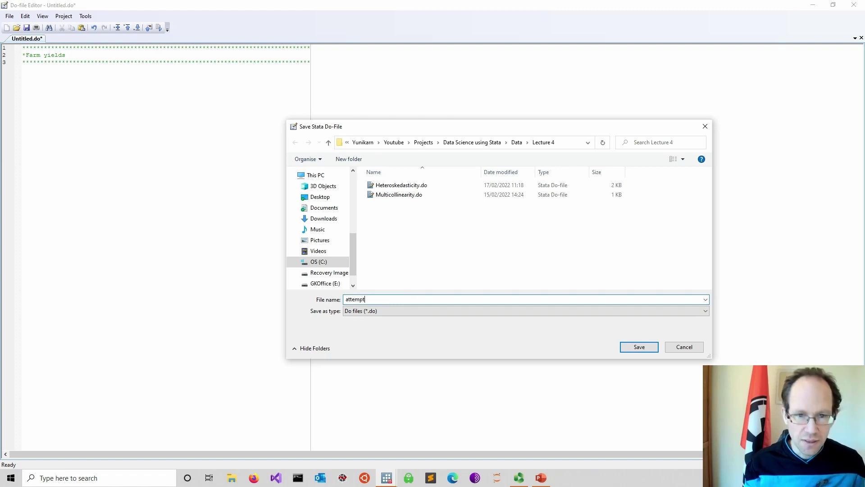
key("Return")
key("Return")
key("Return")
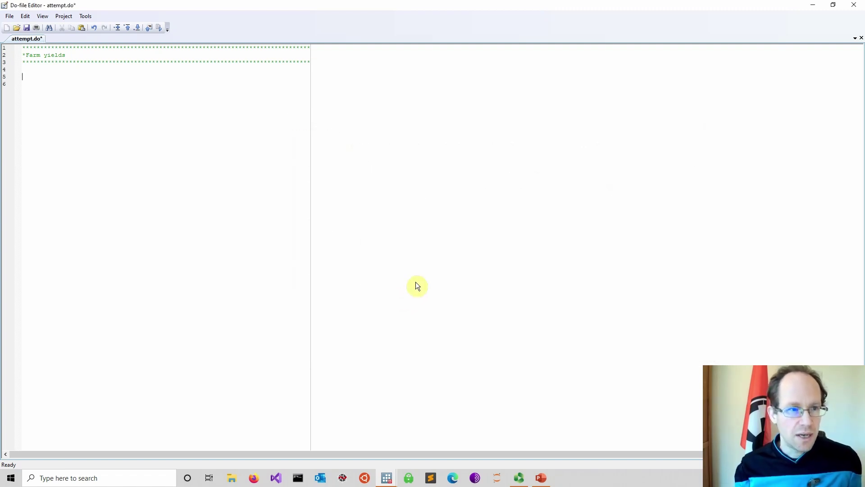
Step: Add a cd line to the Lecture 4 data folder and begin a use command on line 7
type("cd")
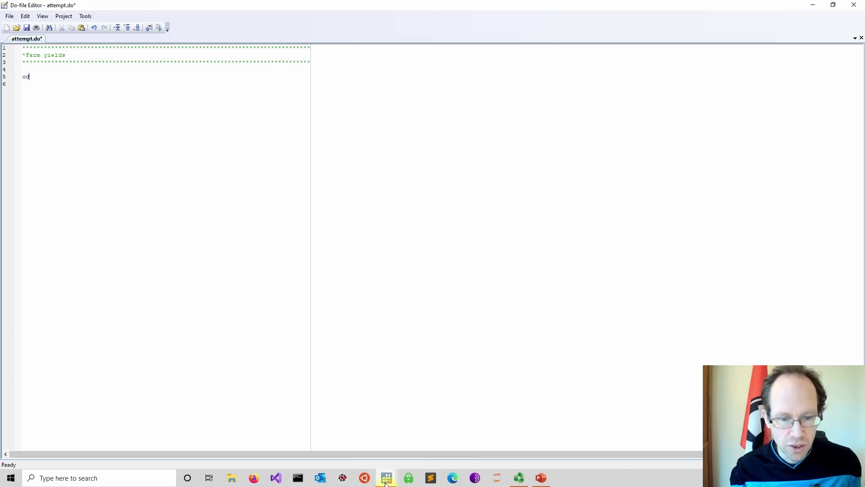
mouse_move(386, 477)
left_click(344, 440)
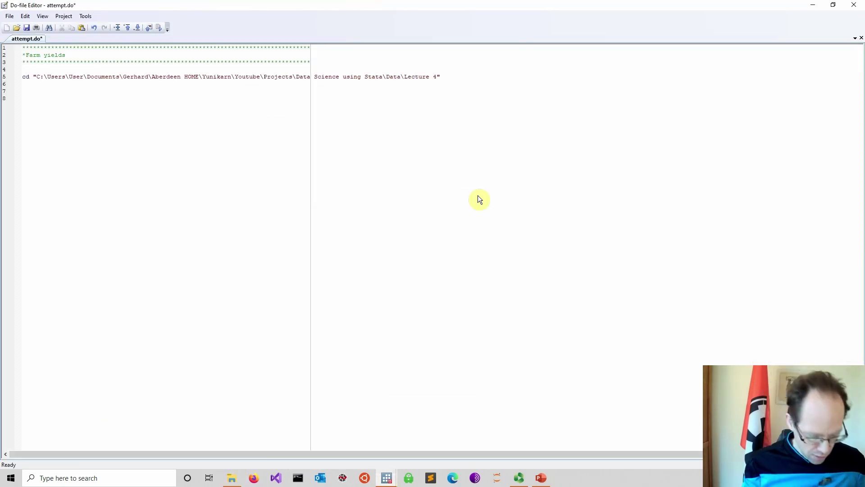
type("use")
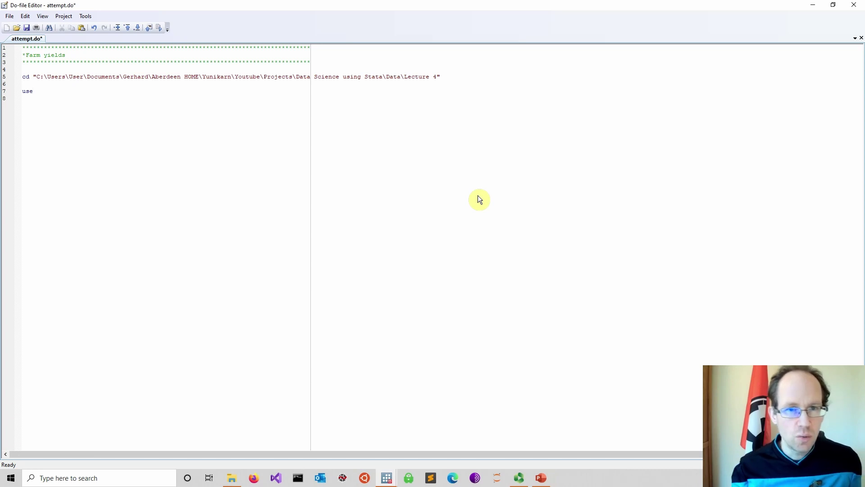
left_click(231, 477)
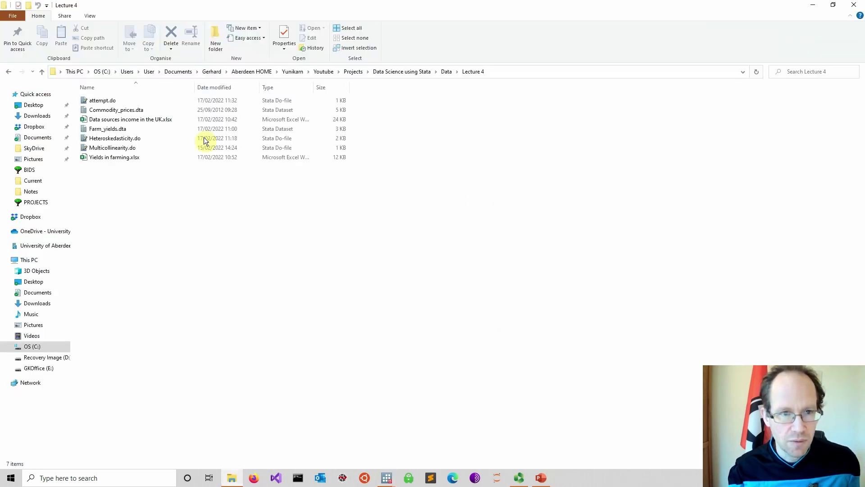
Step: Copy the file name Farm_yields.dta from File Explorer and paste it after use on line 7
left_click(138, 129)
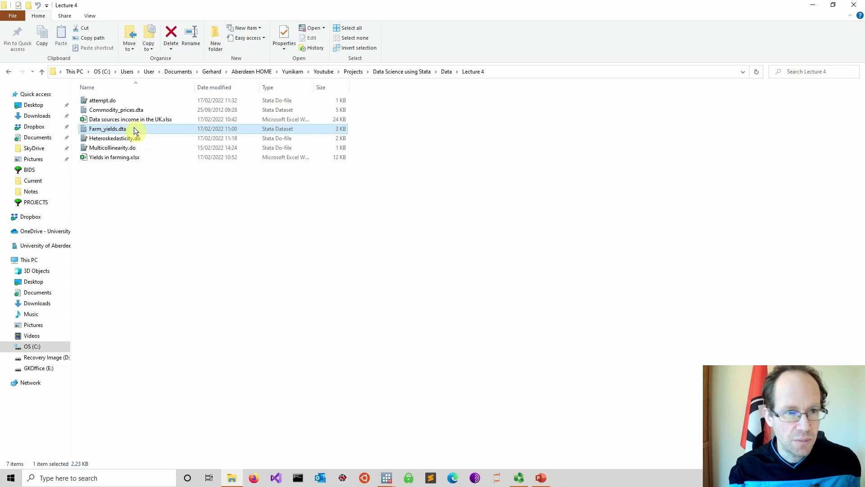
right_click(134, 128)
left_click(182, 376)
left_click_drag(130, 129, 67, 127)
key("ctrl+c")
key("Return")
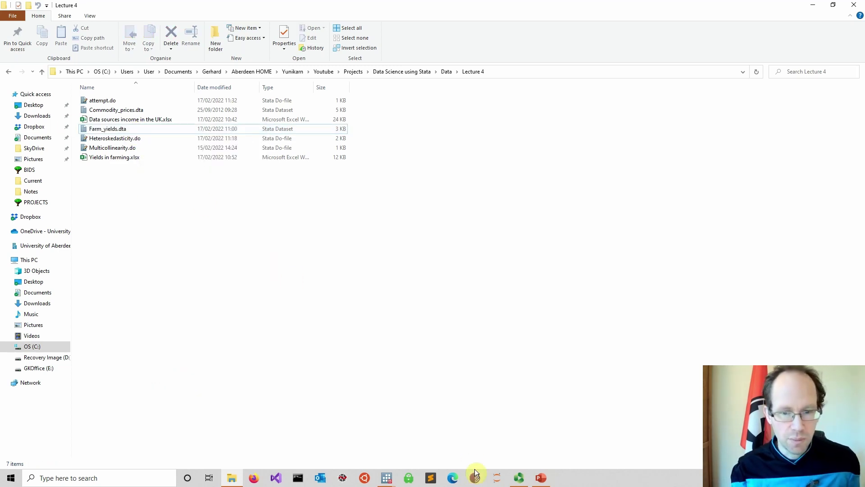
mouse_move(409, 478)
left_click(418, 454)
key("ctrl+v")
Step: Complete the line as 'use Farm_yields.dta, clear', then save and run attempt.do
type(", clear")
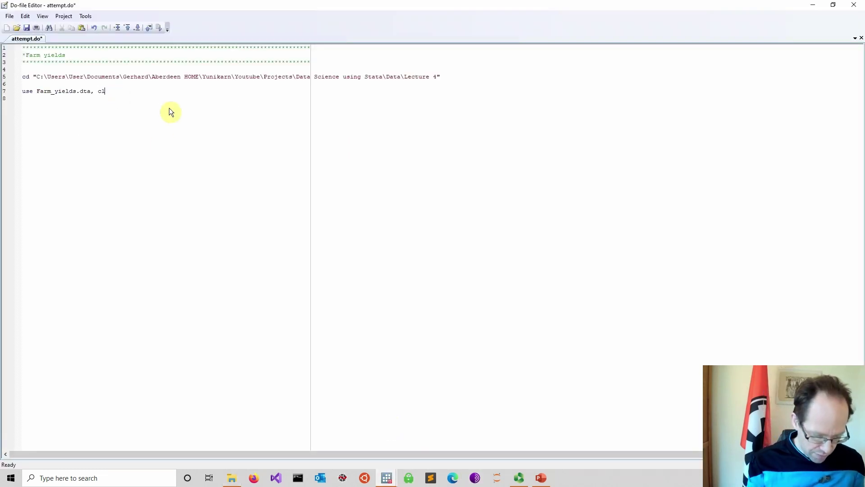
key("Return")
key("Return")
key("Return")
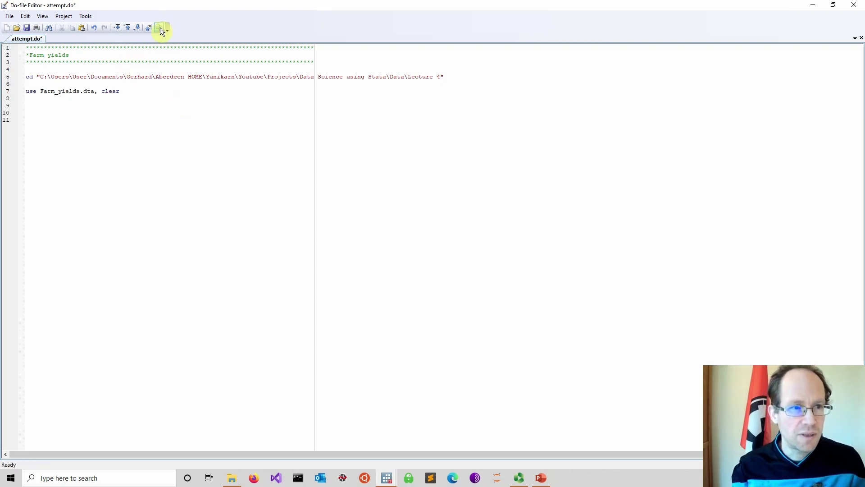
left_click(27, 27)
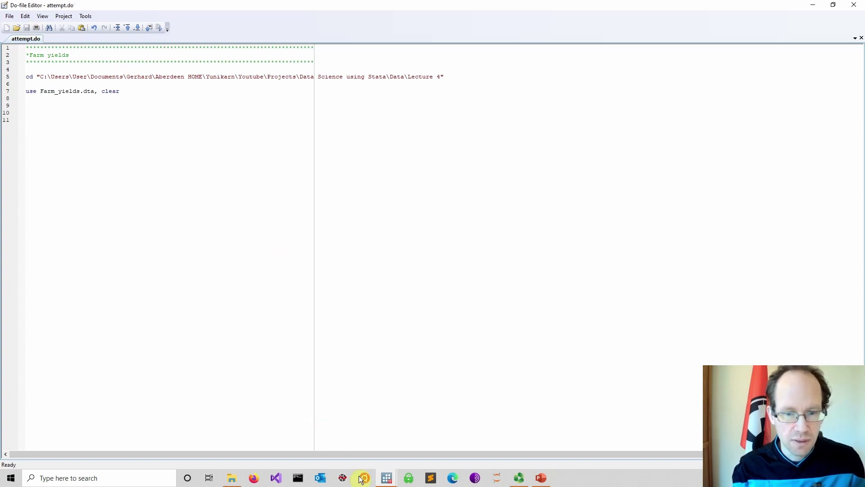
left_click(339, 444)
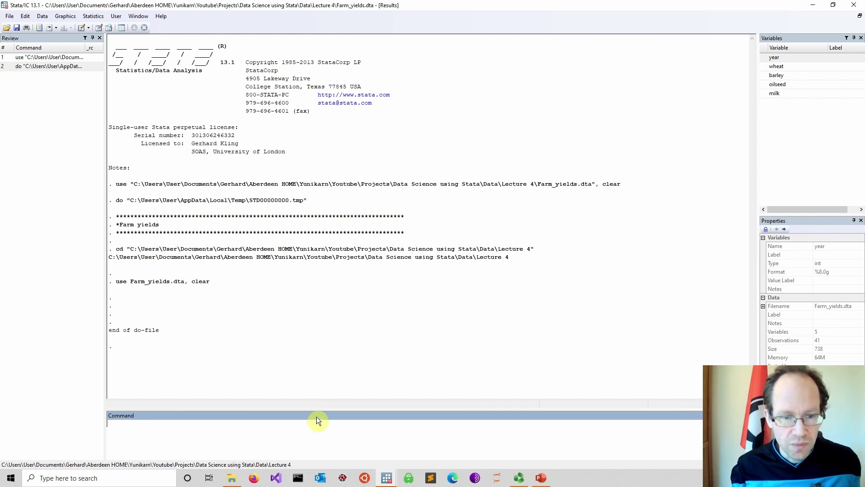
Step: Browse the Farm_yields data with br, then close the browser and return to attempt.do
type("br")
key("Return")
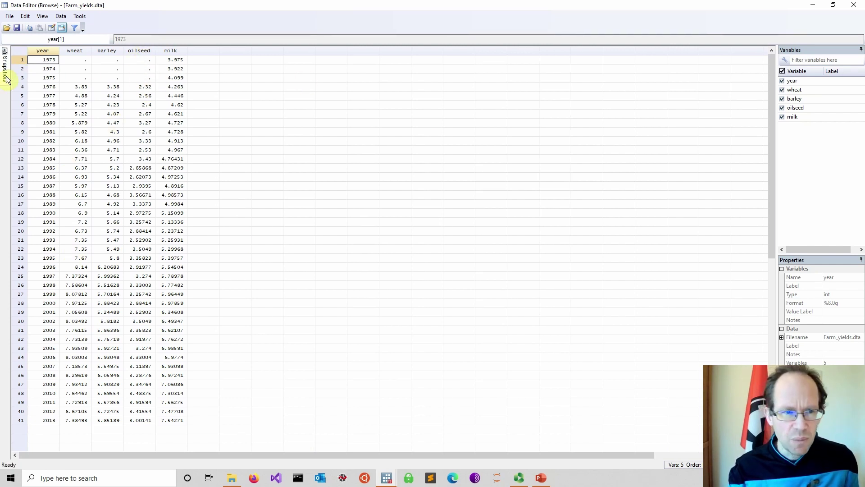
left_click(852, 7)
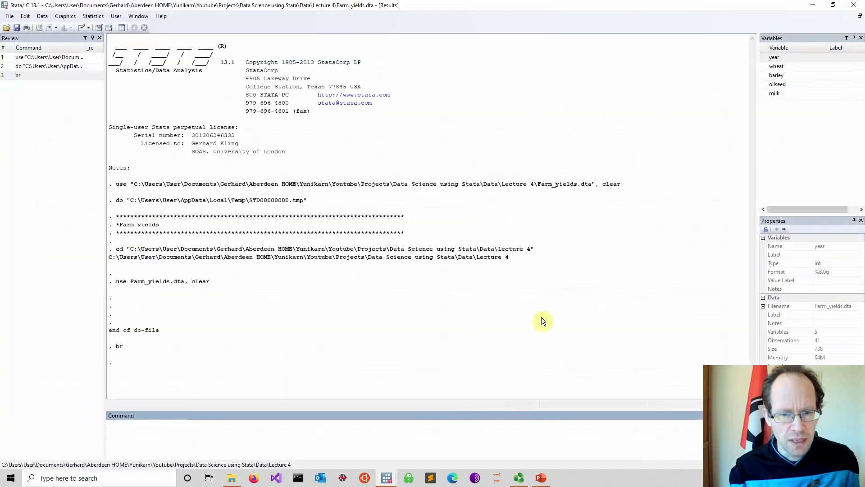
mouse_move(389, 477)
left_click(421, 446)
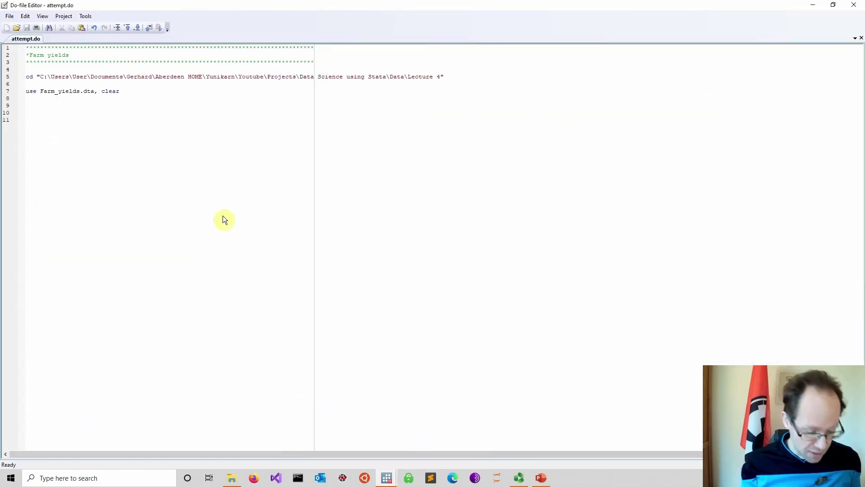
Step: Add 'tsset year' to the do-file beneath a '*Time series' comment
type("t")
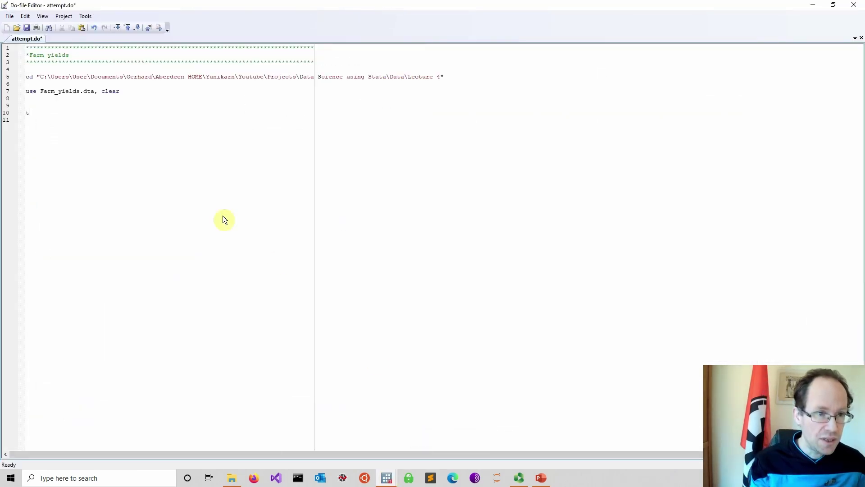
type("sset year")
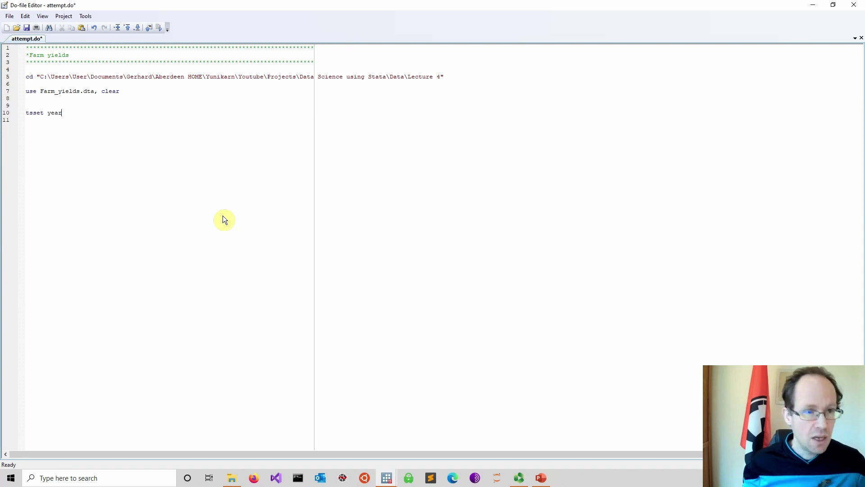
key("Return")
key("Return")
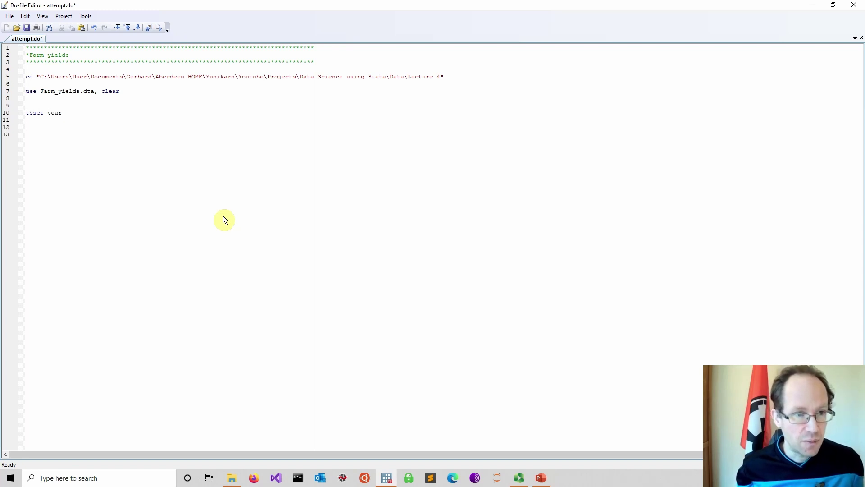
type("Time series")
key("Return")
key("Return")
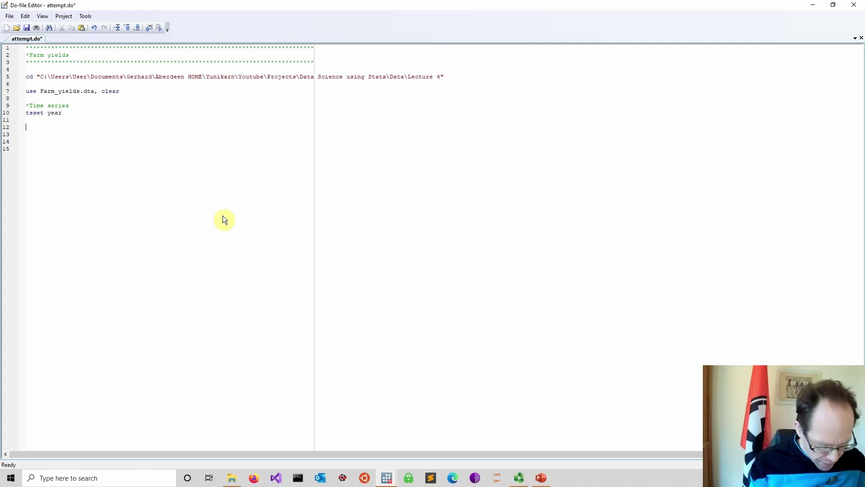
Step: Type 'twoway (line d.oilseed year) (line d.barley year)' on line 12 and select the time-series lines
type("twoway")
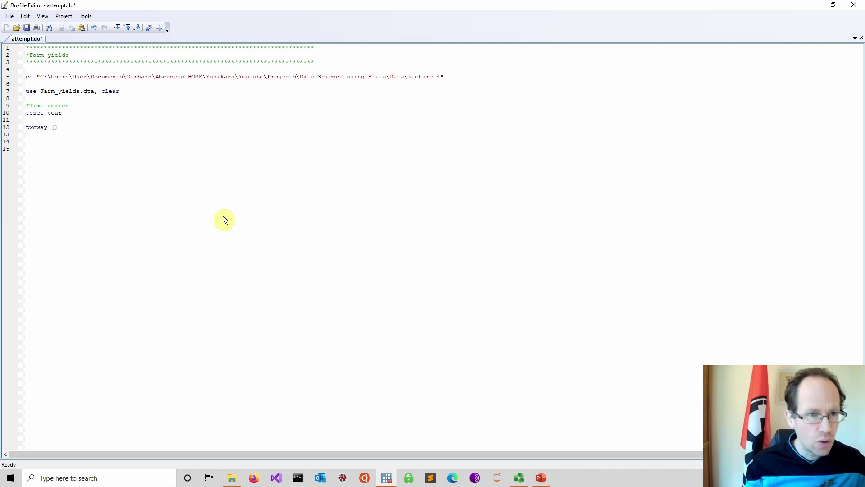
type(" () ()")
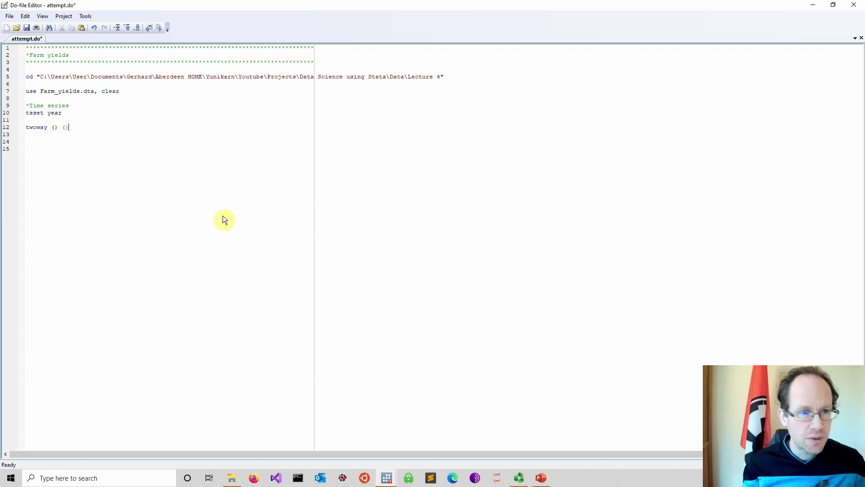
key("Left")
key("Left")
type("line ")
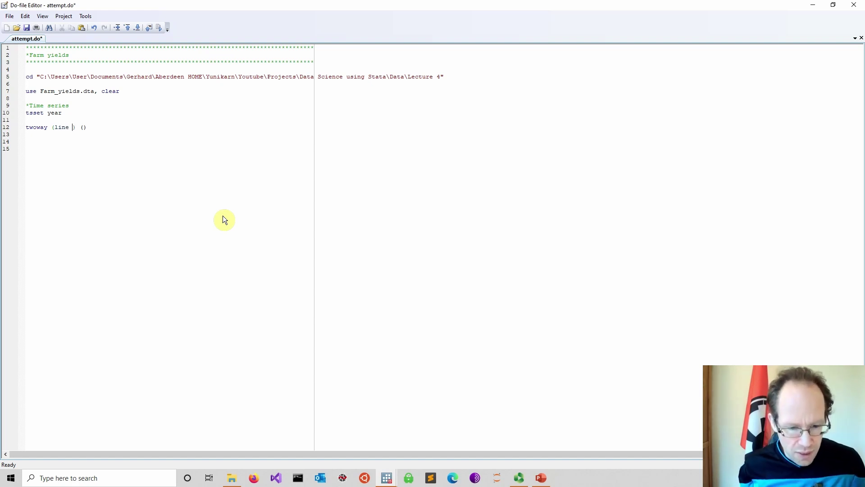
type("d.")
type("oilsee")
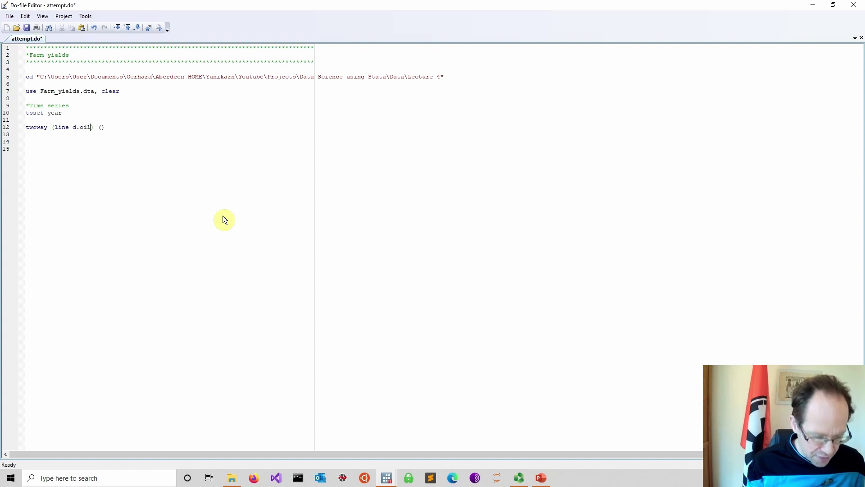
type("d ")
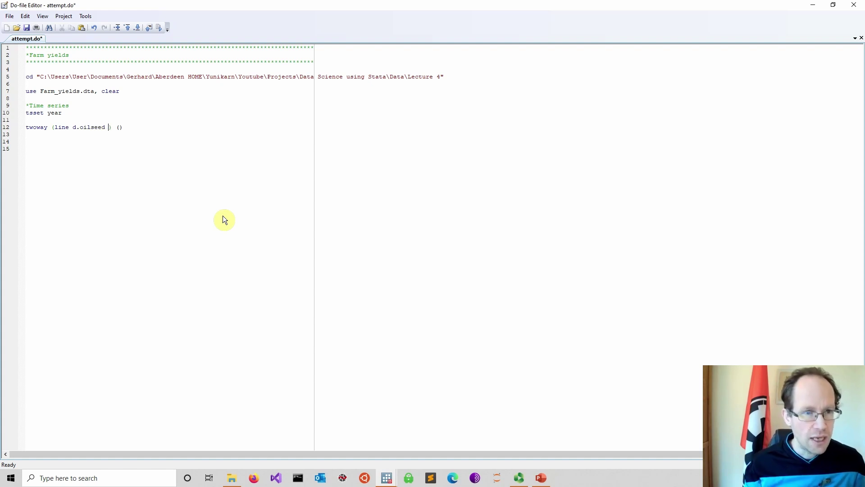
type("year) (")
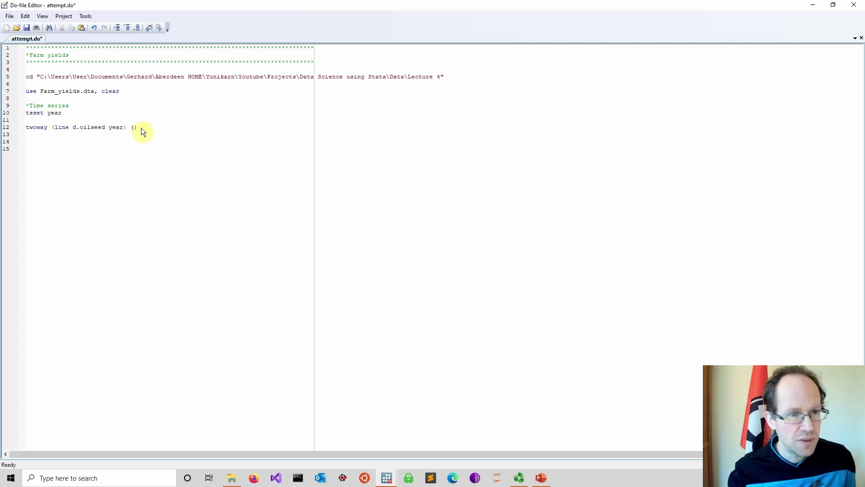
type("line ")
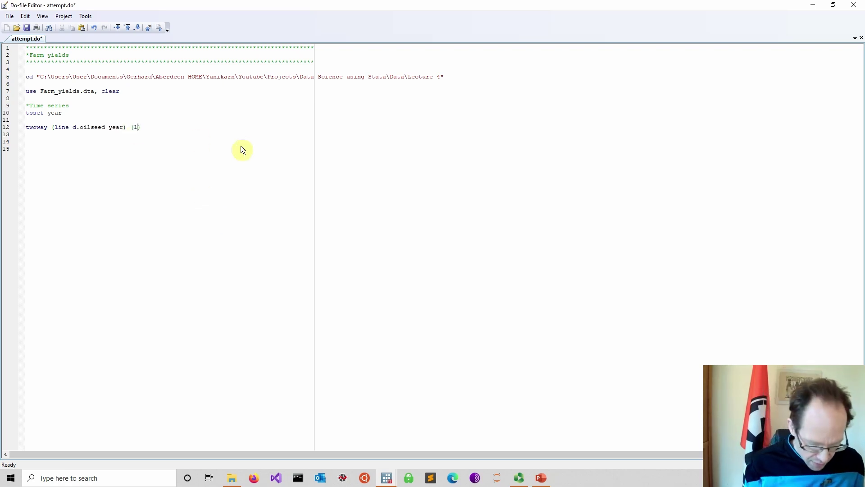
type("d.")
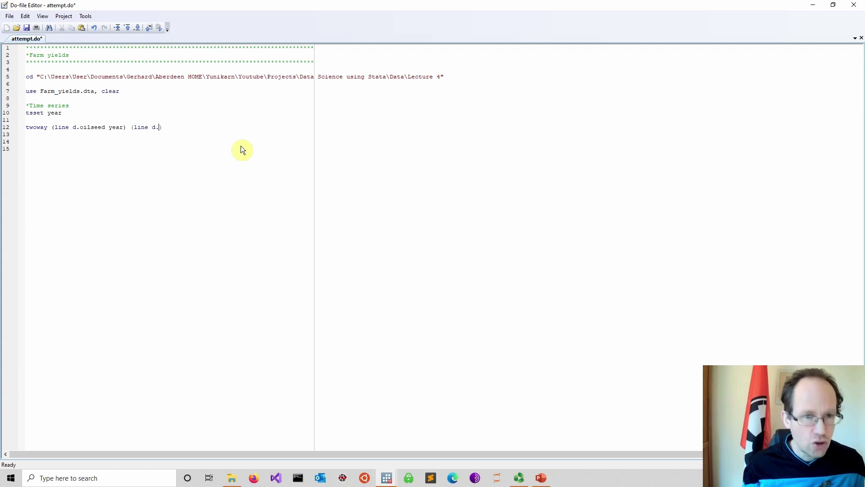
type("barley year")
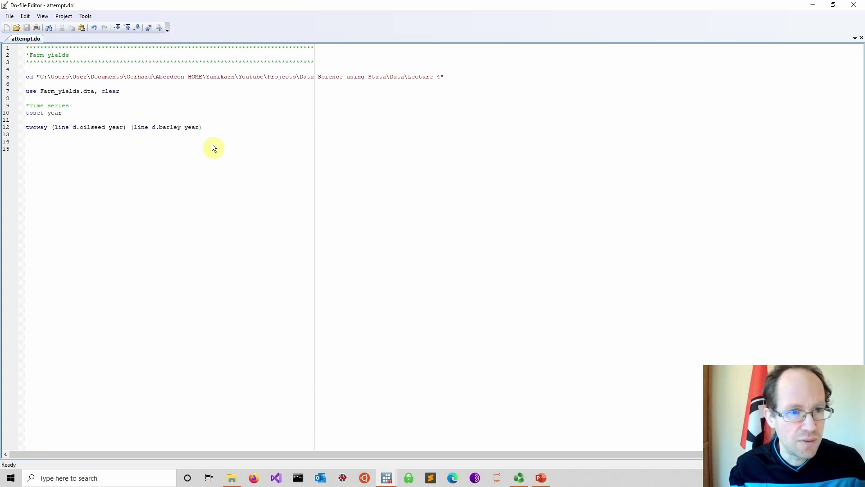
left_click_drag(205, 127, 7, 103)
Step: Run the selected lines to chart D.oilseed and D.barley over year, then close the graph
left_click(160, 28)
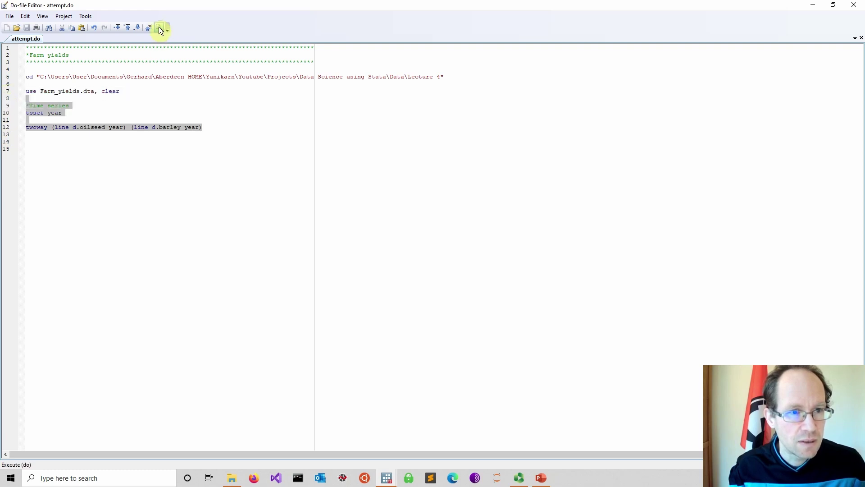
mouse_move(387, 480)
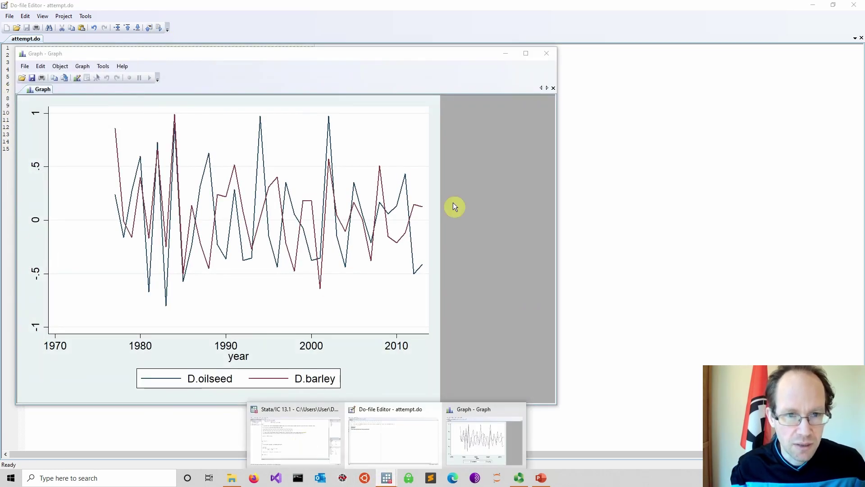
left_click_drag(372, 58, 467, 68)
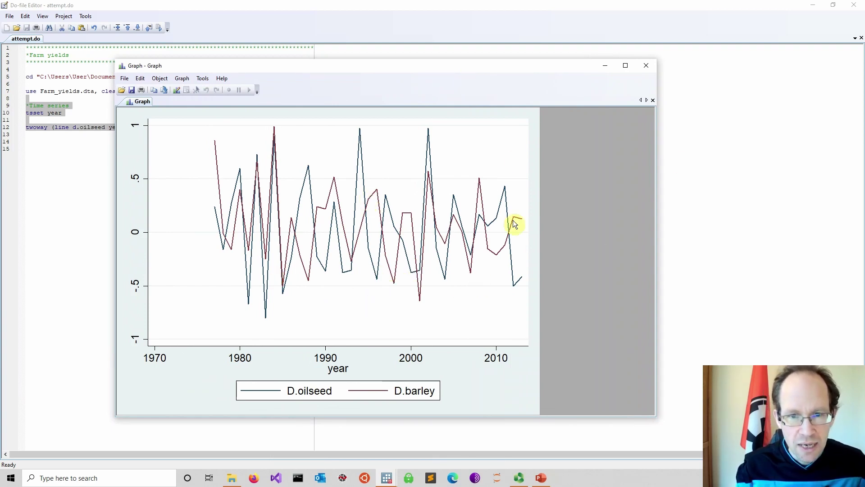
left_click(649, 66)
left_click(202, 135)
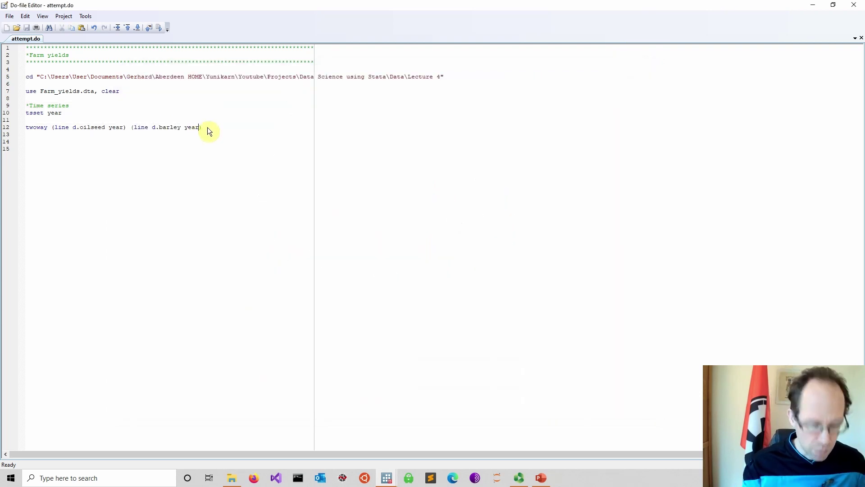
Step: Add color(red) to the barley line, rerun line 12, and close the redrawn graph
type(", color(red)")
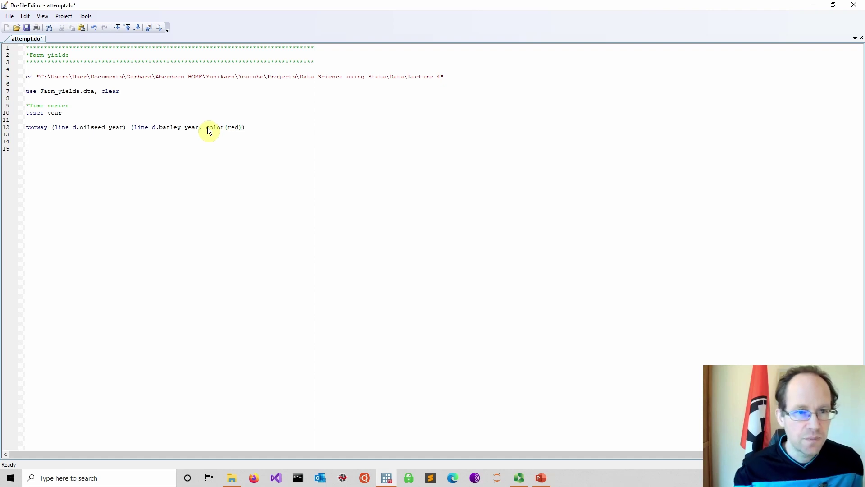
left_click(6, 127)
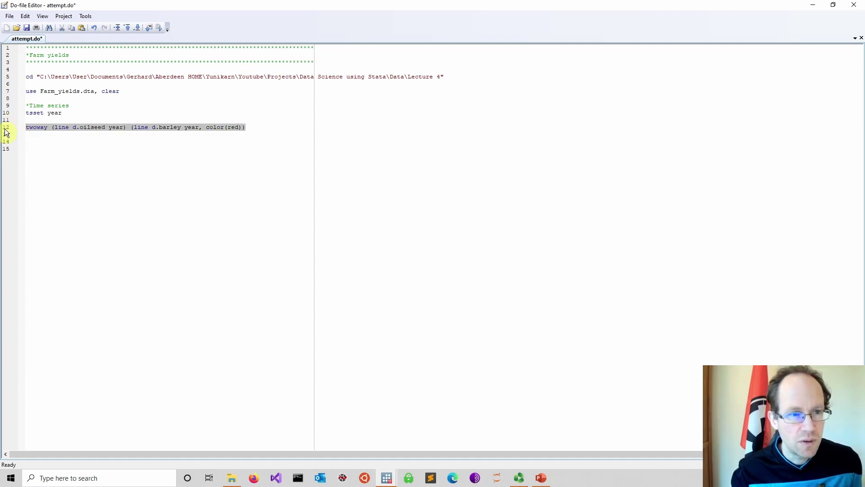
left_click(157, 28)
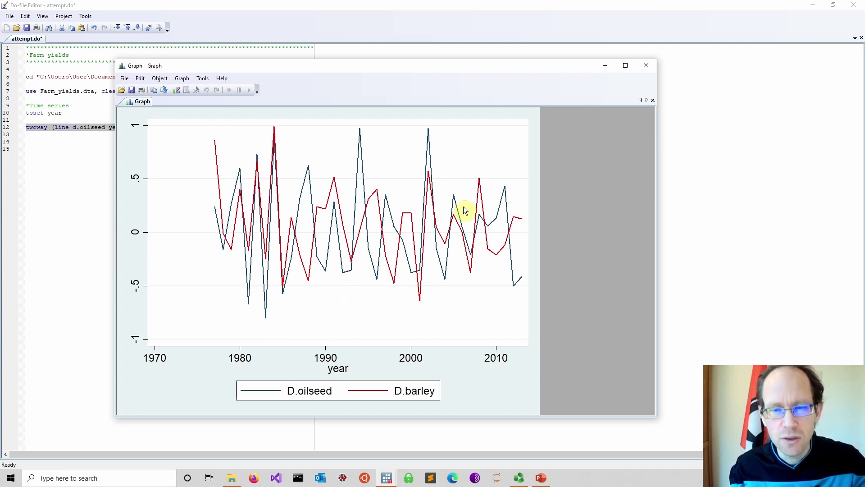
left_click(646, 66)
left_click(163, 178)
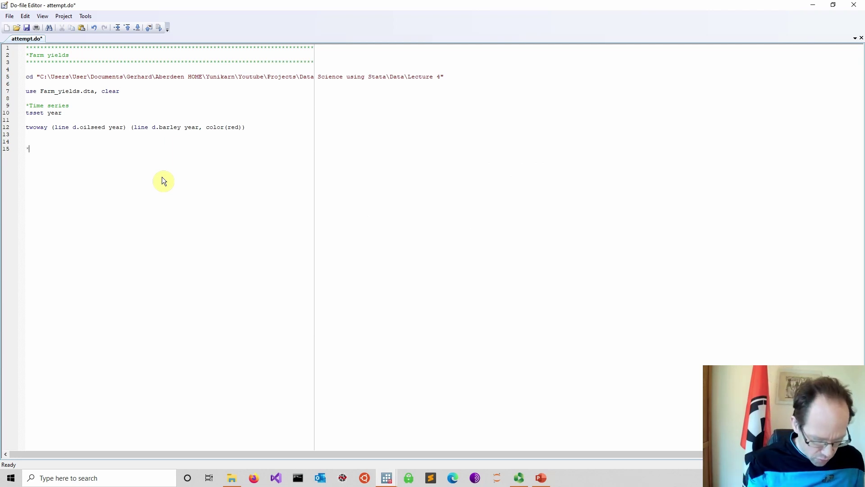
Step: Add a '*regressions' comment and 'reg d.oilseed l.d.barley' reusing the plot command's variables
type("*regressions")
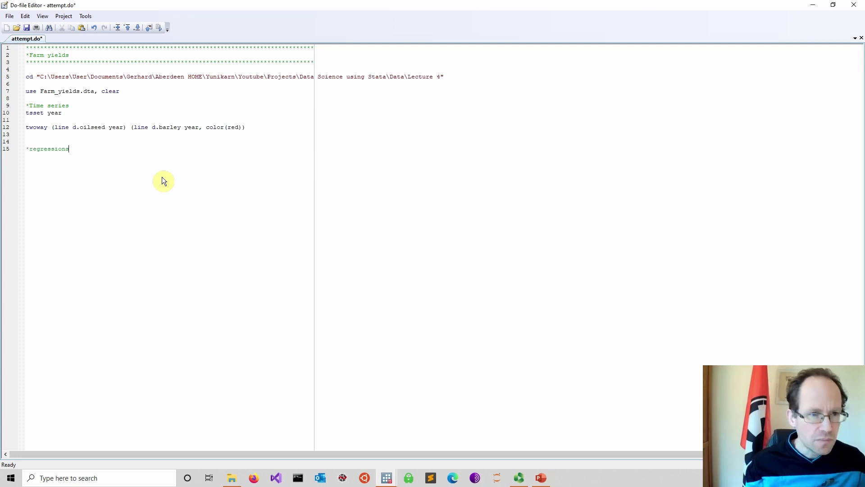
key("Return")
key("Return")
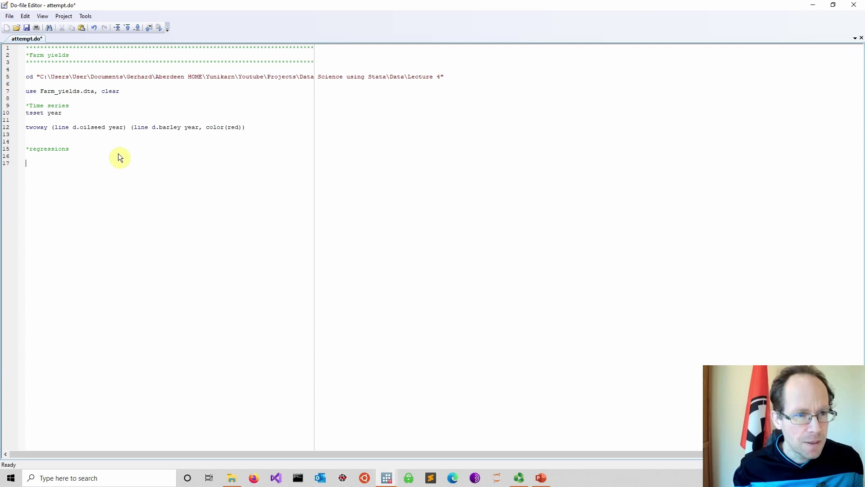
type("reg")
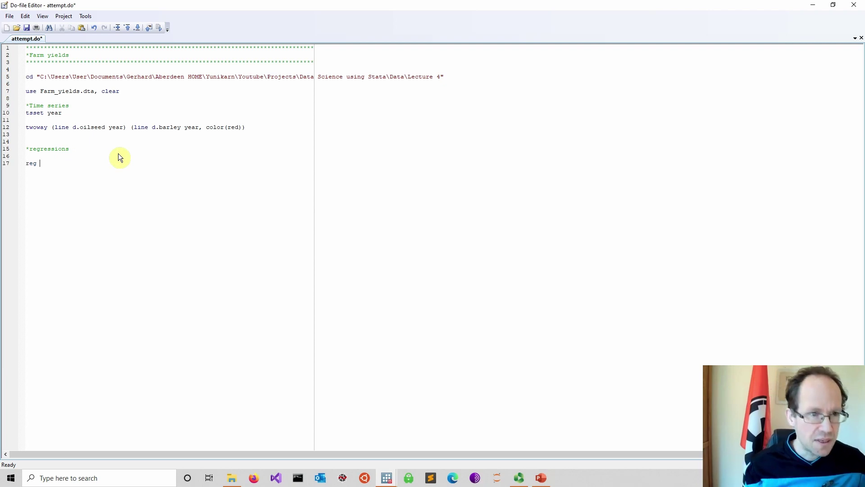
left_click_drag(73, 126, 103, 127)
key("ctrl+c")
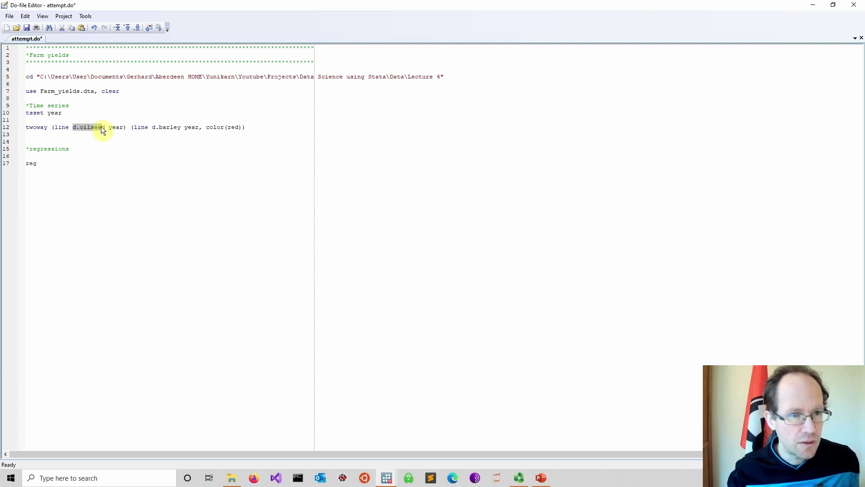
left_click(50, 161)
key("ctrl+v")
left_click_drag(152, 127, 179, 127)
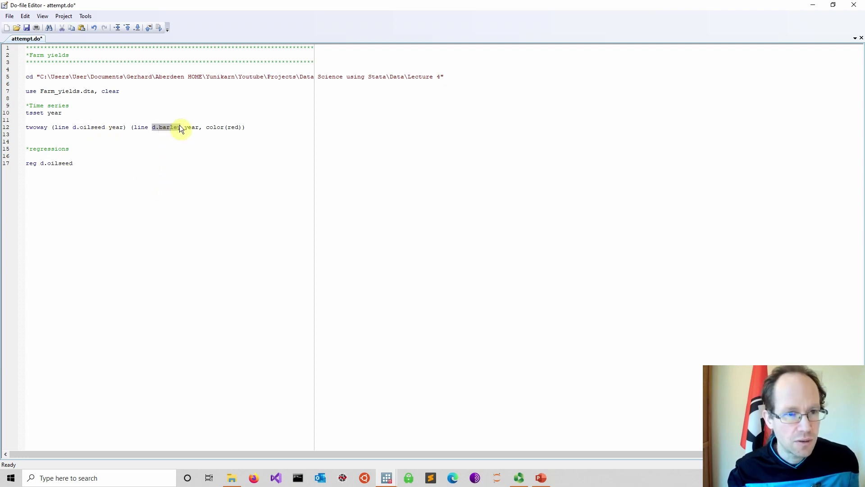
left_click(97, 165)
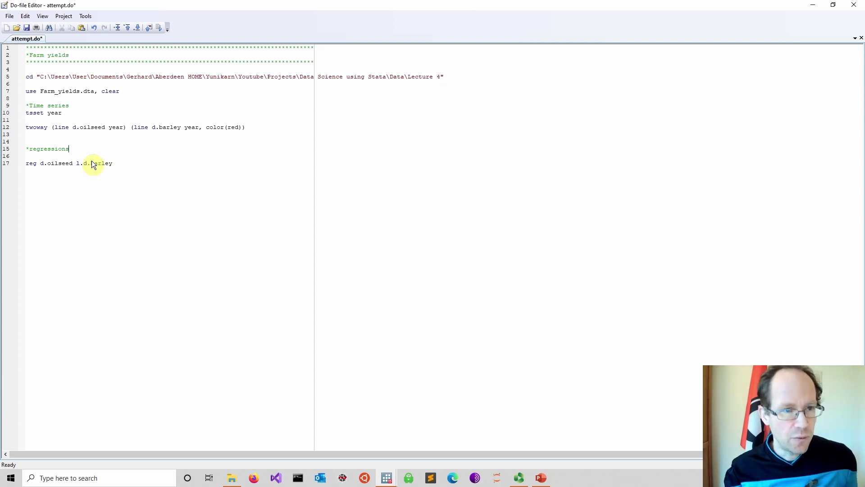
Step: Duplicate the first regression onto two more lines below it
left_click_drag(128, 163, 14, 165)
key("ctrl+c")
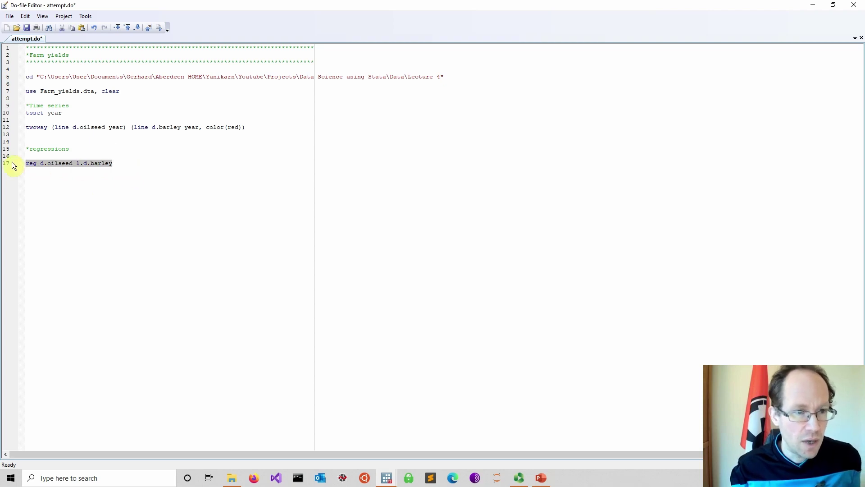
left_click(121, 167)
key("Return")
key("Return")
key("ctrl+v")
key("Return")
key("Return")
key("ctrl+v")
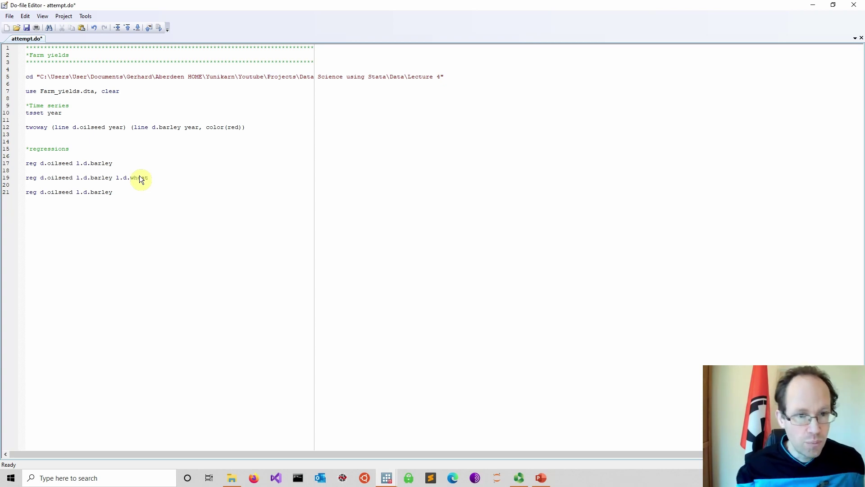
Step: Extend the copies with l.d.wheat, and add l.d.milk to the third regression
left_click_drag(157, 177, 116, 177)
key("ctrl+c")
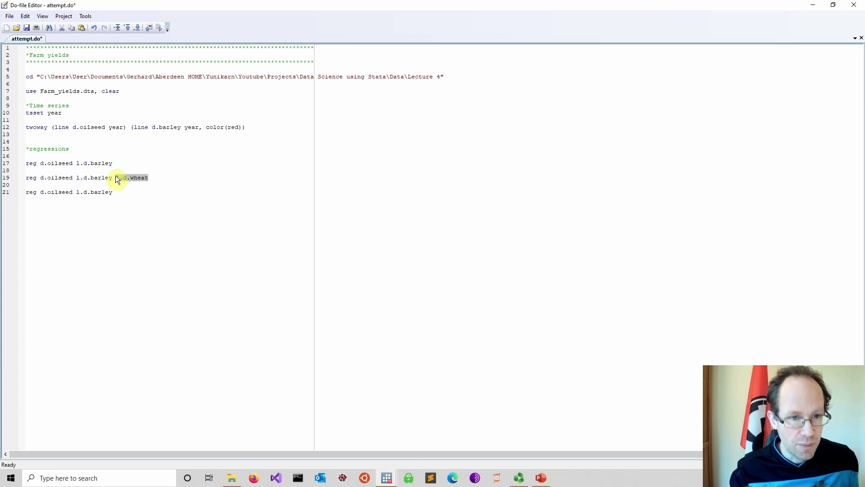
left_click(132, 192)
key("ctrl+v")
mouse_move(387, 477)
left_click(323, 437)
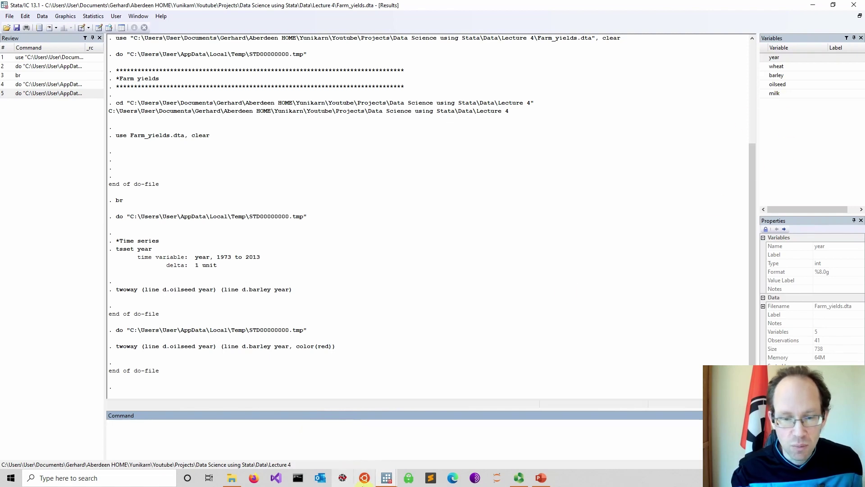
mouse_move(386, 478)
left_click(428, 440)
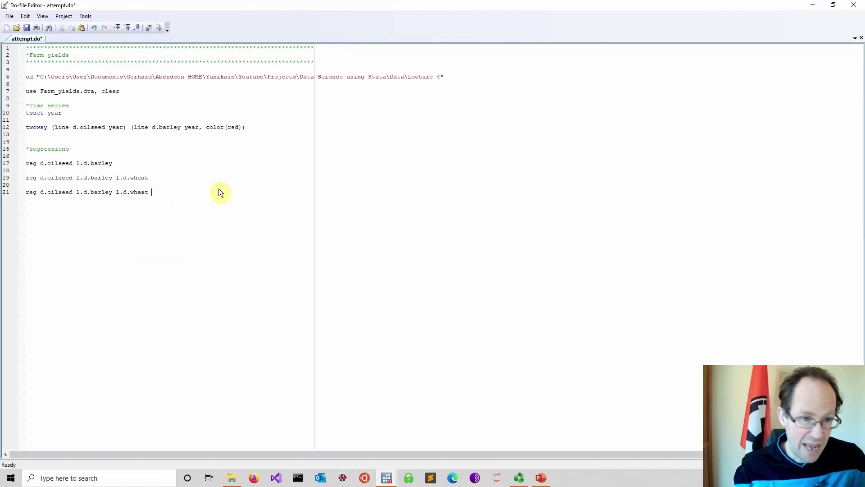
type("l.d")
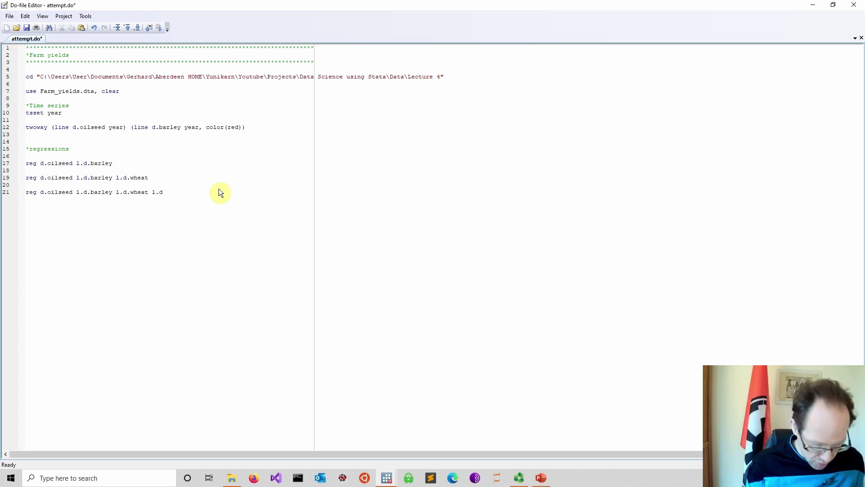
type(".milk")
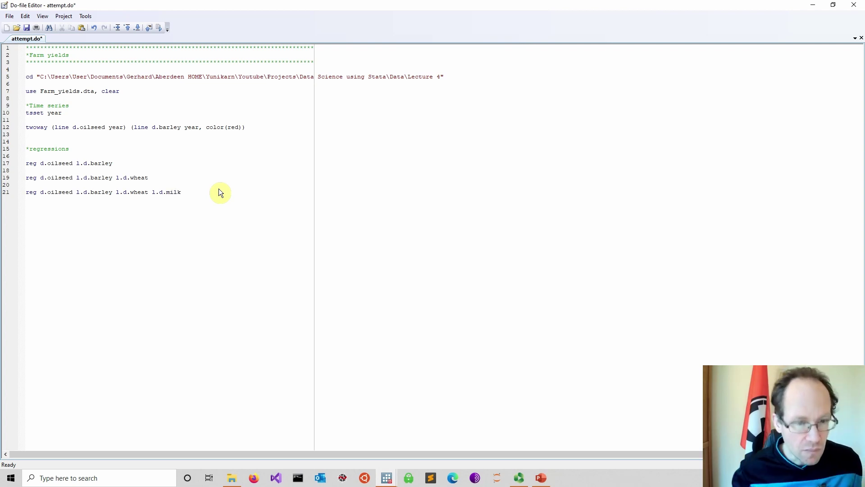
key("Return")
key("Return")
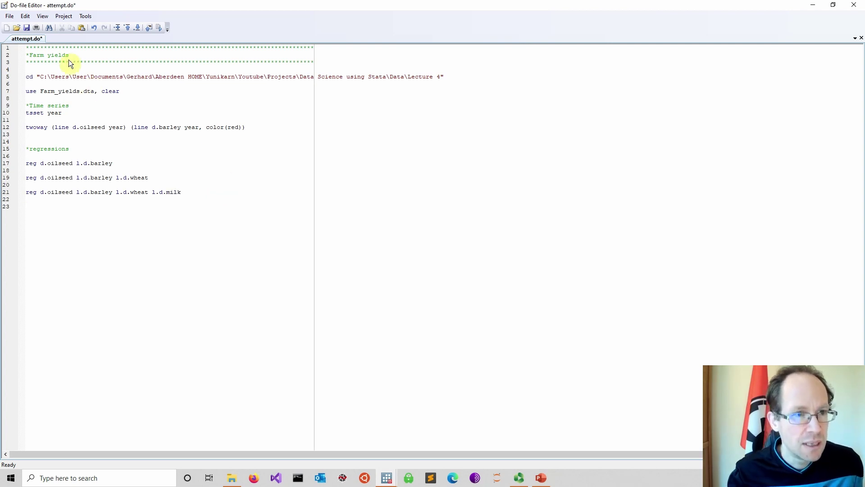
Step: Save the do-file, delete the empty line 16, and view the regression output
left_click(27, 27)
left_click(31, 158)
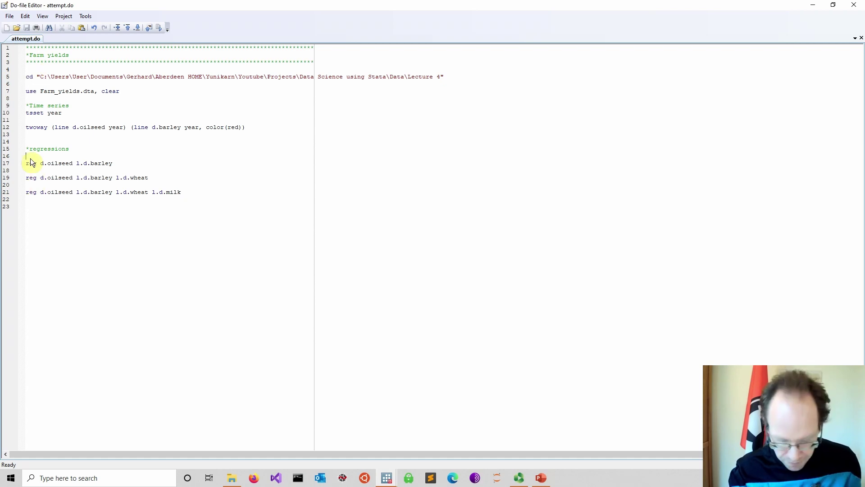
key("Delete")
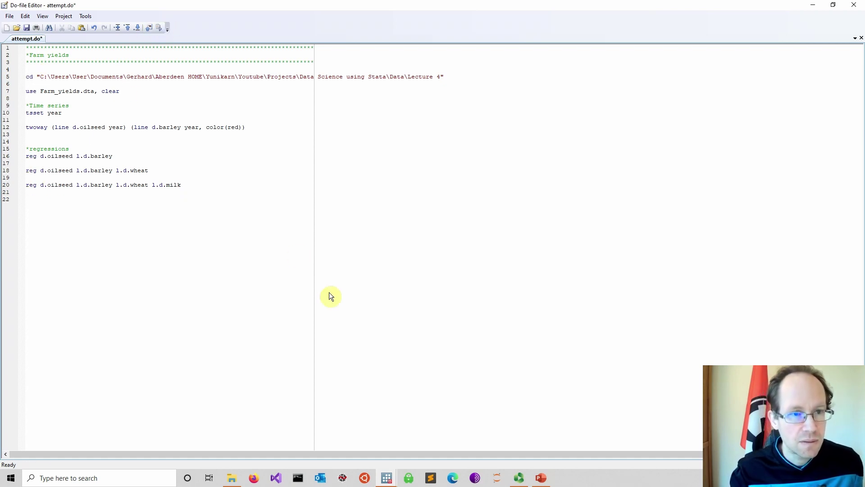
left_click(648, 62)
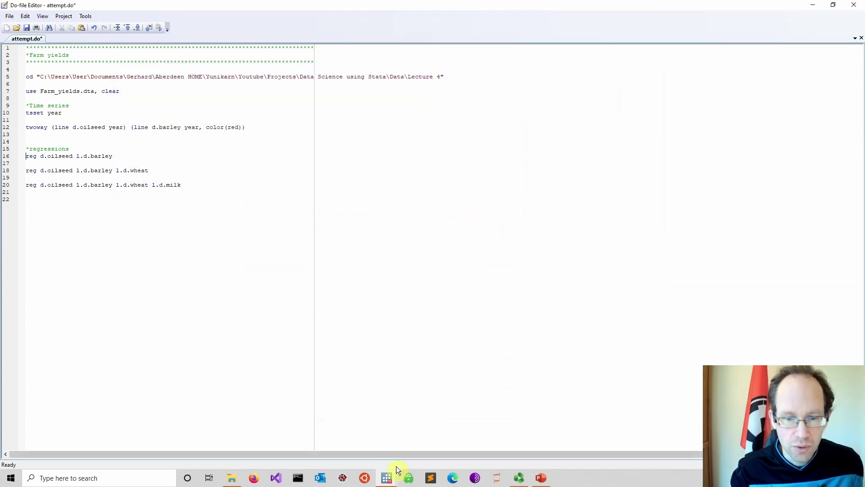
left_click(335, 436)
scroll(315, 334, "up", 3)
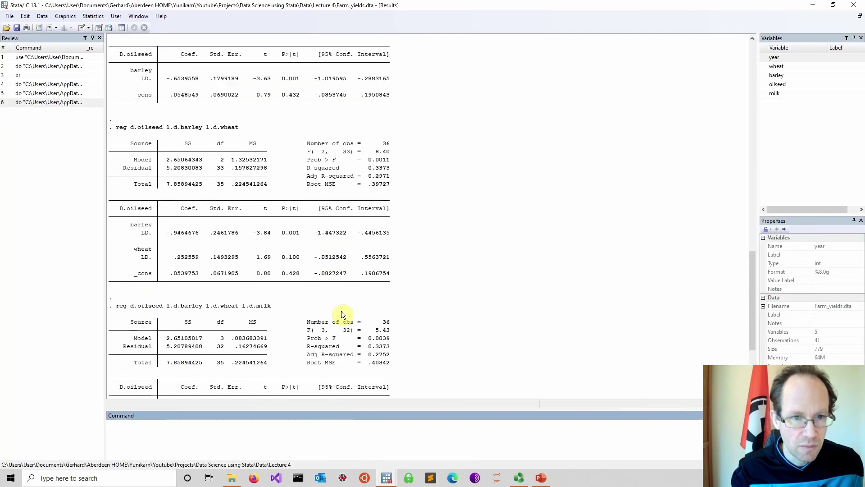
scroll(341, 310, "up", 7)
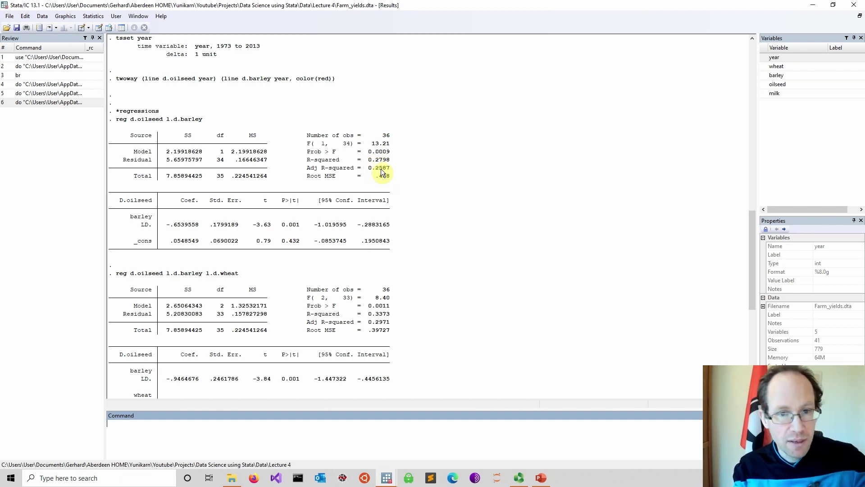
scroll(349, 174, "down", 5)
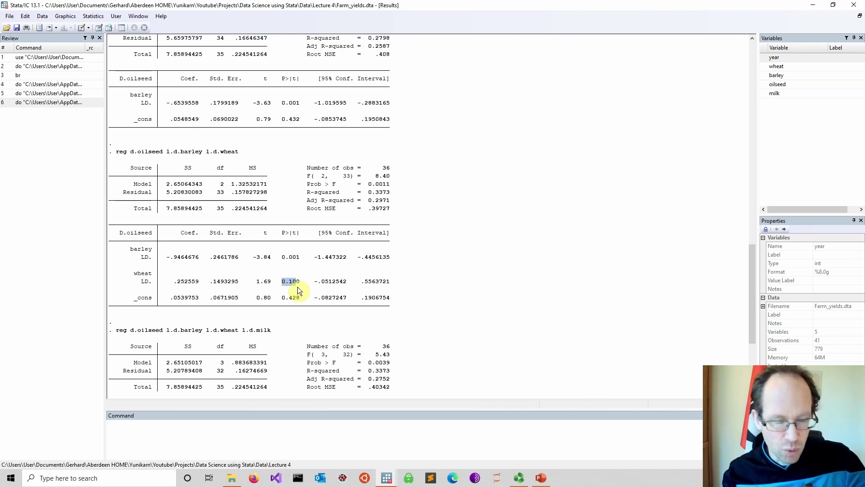
scroll(342, 283, "up", 3)
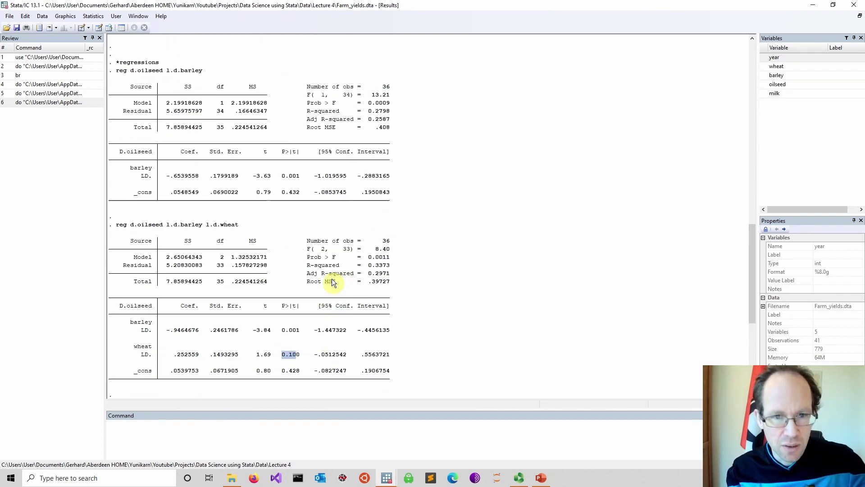
left_click(368, 277)
left_click_drag(341, 120, 392, 120)
scroll(378, 244, "down", 4)
left_click_drag(343, 176, 378, 176)
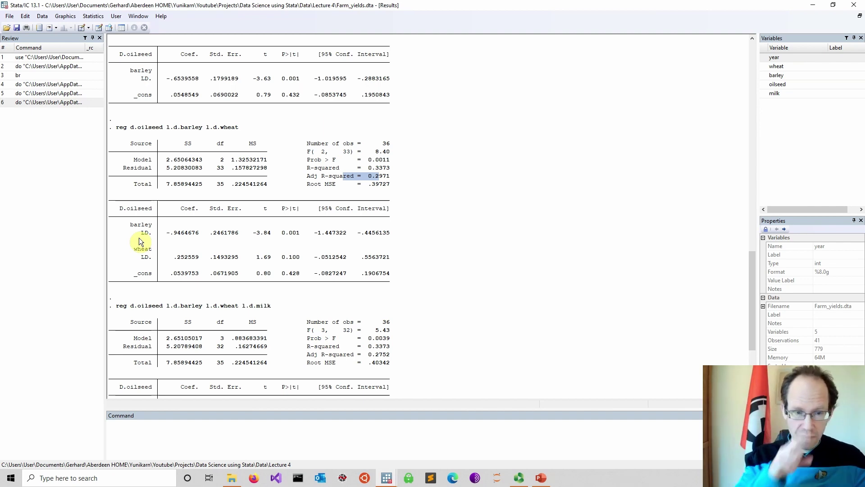
left_click_drag(127, 223, 153, 255)
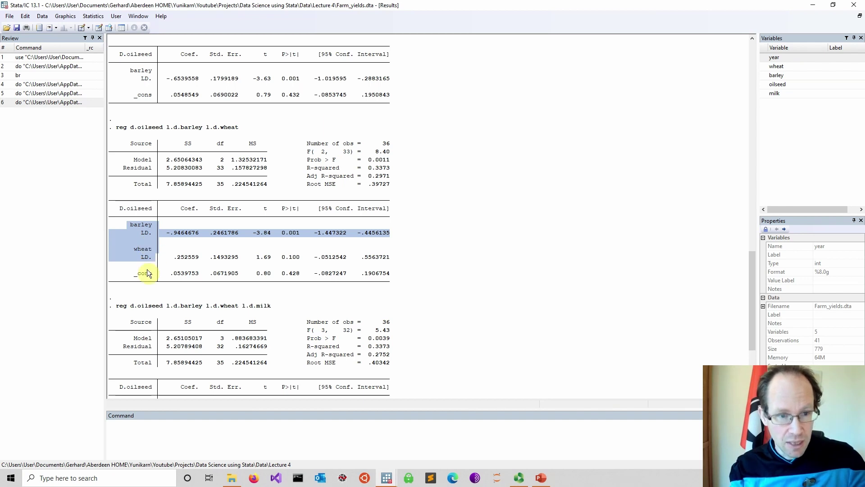
double_click(286, 258)
double_click(297, 234)
Step: Review the lagged-milk coefficient row and the milk regression's adjusted R-squared of 0.2752 in Results
scroll(295, 234, "down", 6)
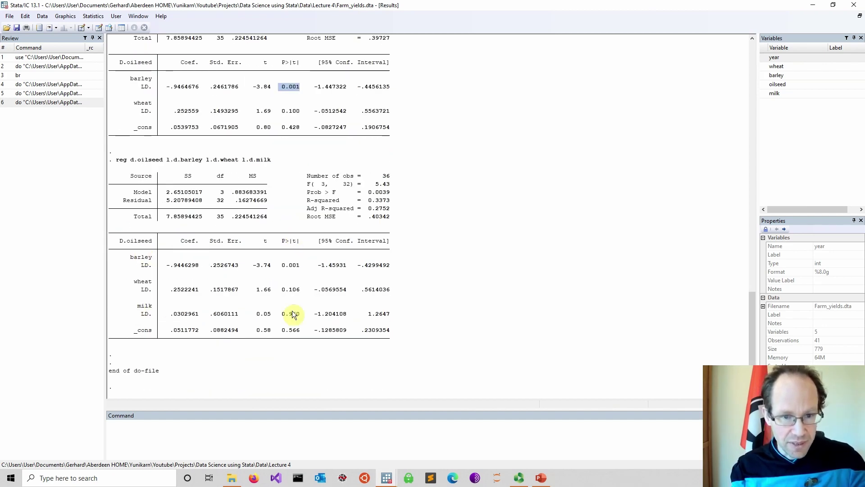
left_click_drag(174, 314, 370, 318)
scroll(395, 255, "up", 2)
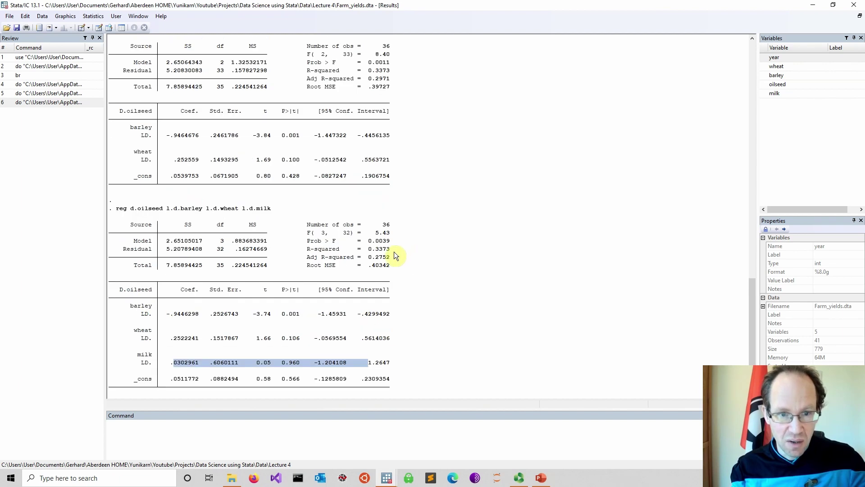
scroll(382, 261, "up", 1)
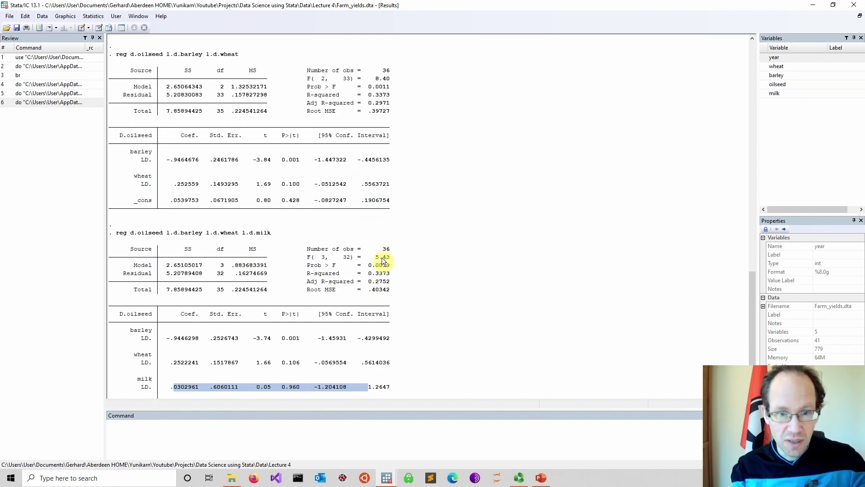
left_click_drag(314, 103, 370, 110)
left_click_drag(318, 281, 387, 284)
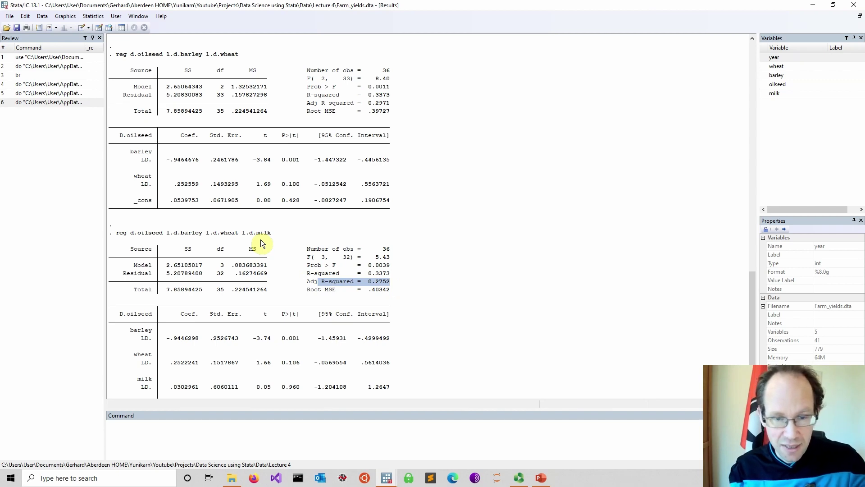
scroll(263, 243, "up", 6)
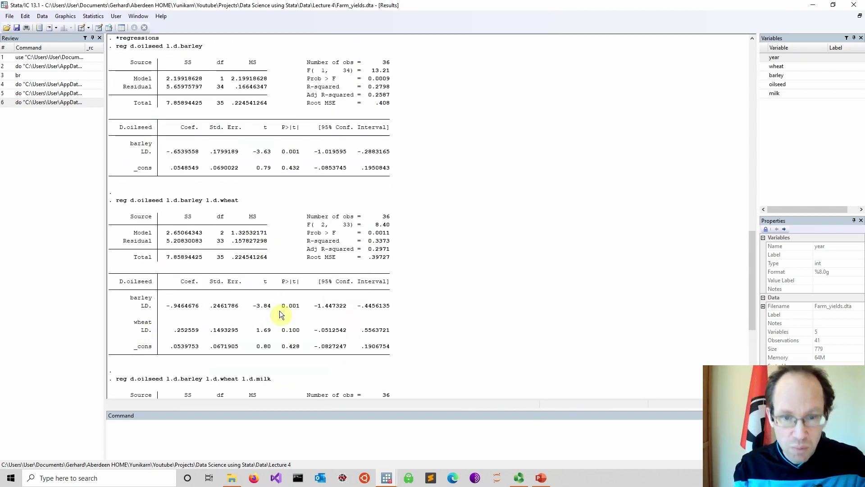
scroll(280, 312, "down", 9)
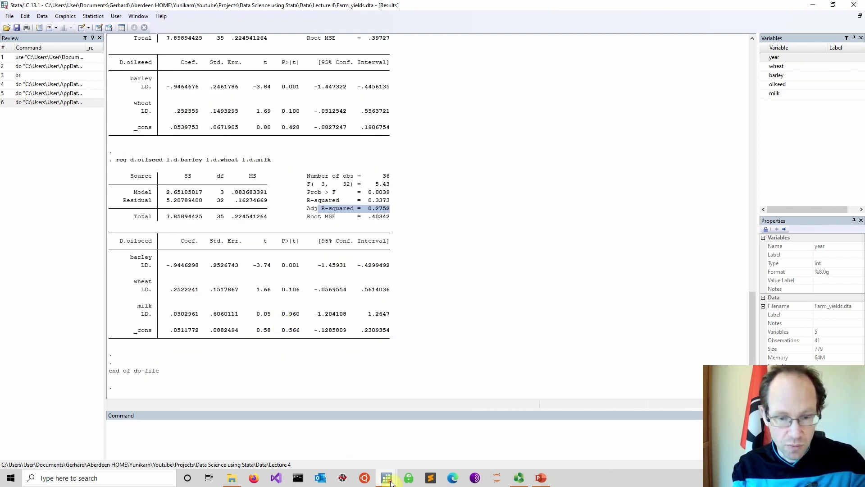
Step: In attempt.do, add 'estimates store A' below the barley-and-wheat regression
mouse_move(386, 477)
left_click(419, 445)
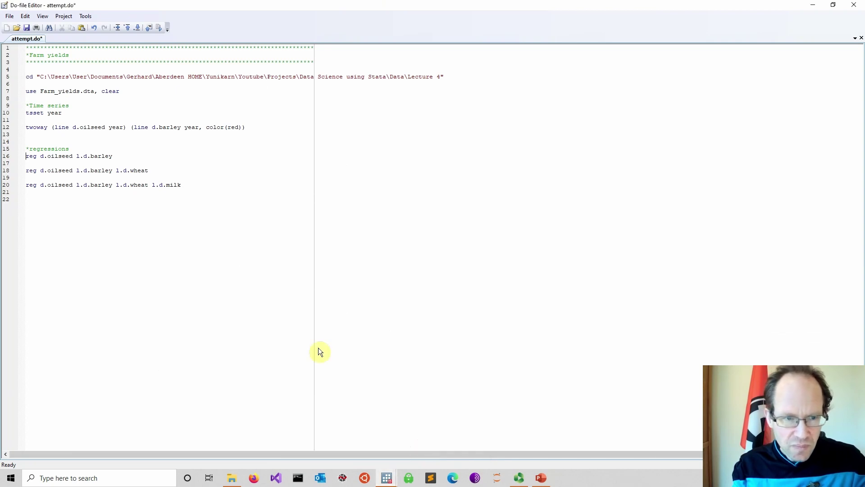
left_click_drag(174, 171, 8, 172)
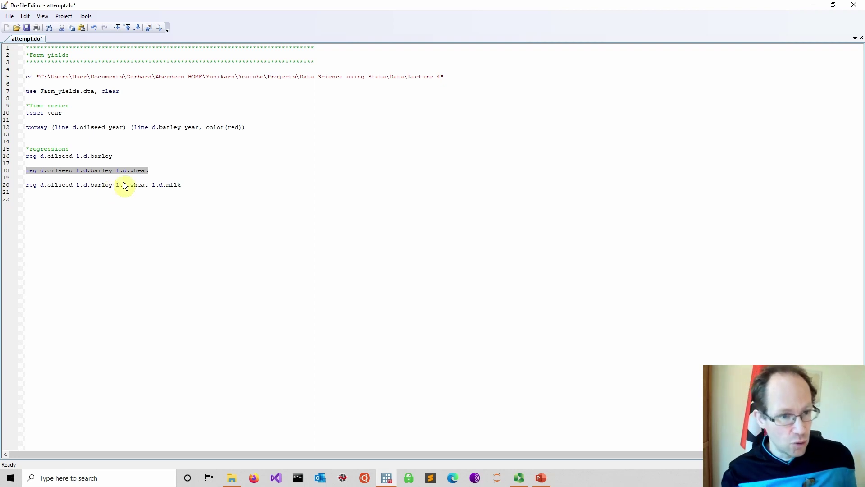
left_click(125, 163)
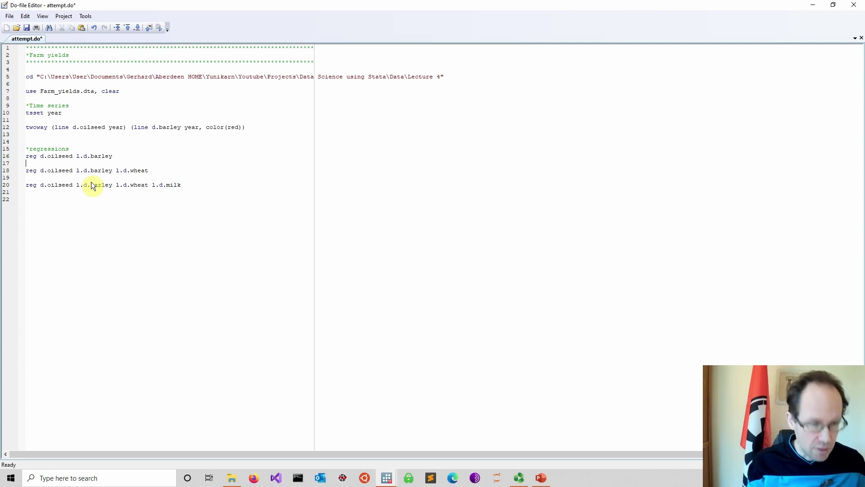
type("estimates store")
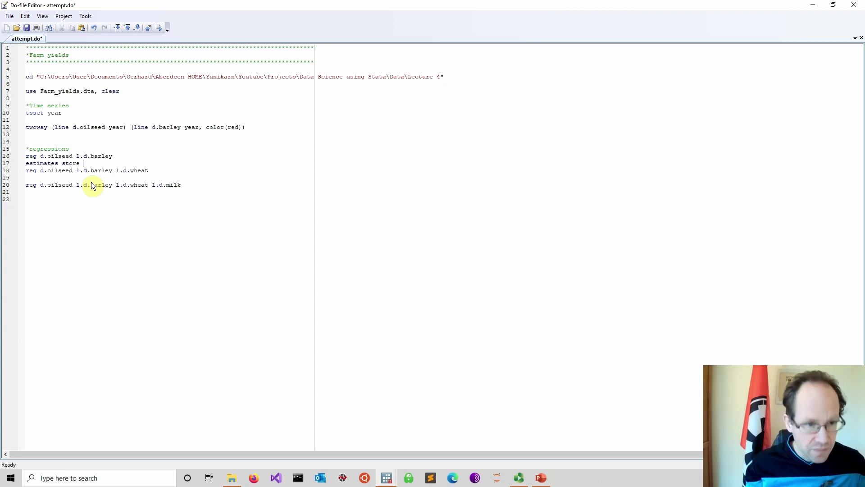
Step: Copy the store line below the second and milk regressions, naming them B and C
scroll(91, 182, "up", 3, "ctrl")
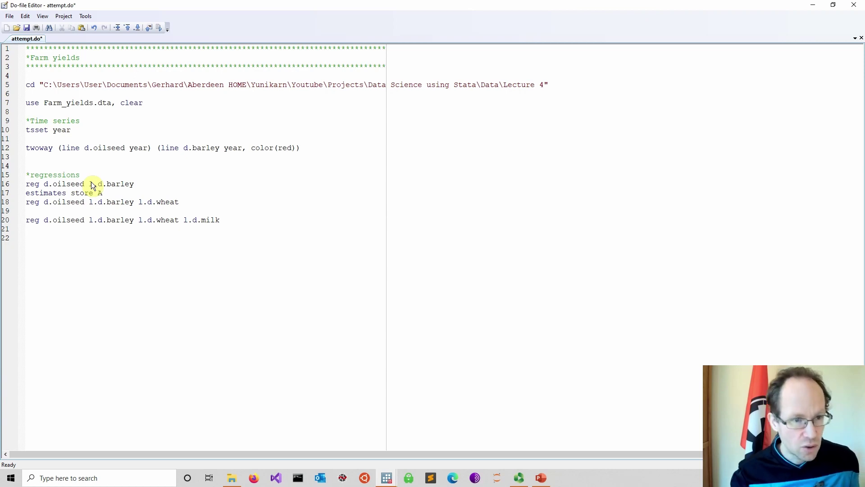
left_click_drag(107, 193, 15, 188)
key("ctrl+c")
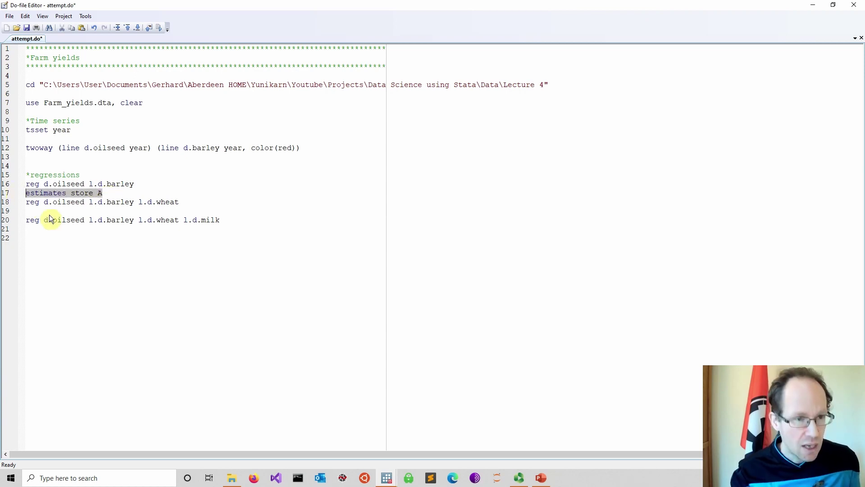
left_click(88, 214)
key("ctrl+v")
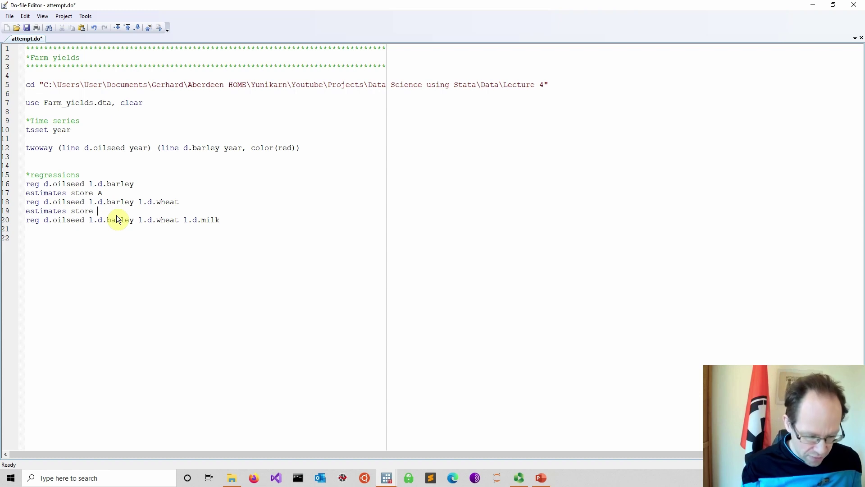
left_click_drag(104, 212, 14, 213)
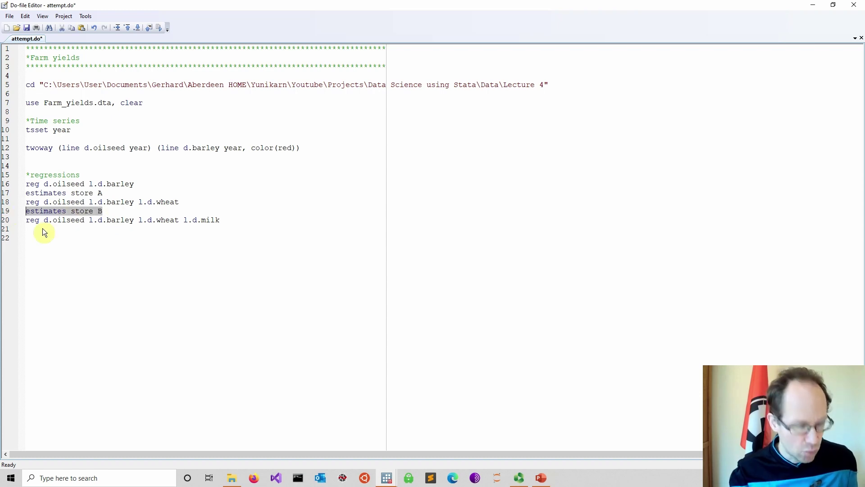
key("ctrl+c")
left_click(63, 233)
key("ctrl+v")
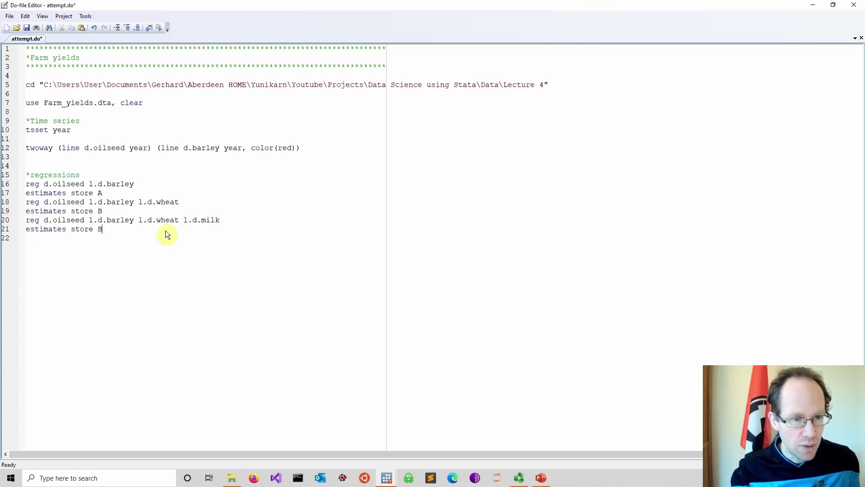
key("BackSpace")
type("C")
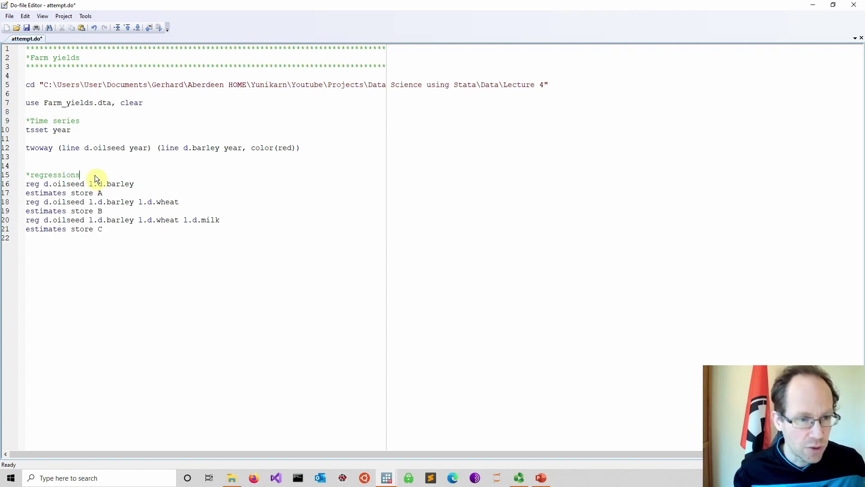
Step: Enclose the three regressions and their estimates store lines in an indented 'qui: {' ... '}' block
key("Return")
key("Return")
type("q")
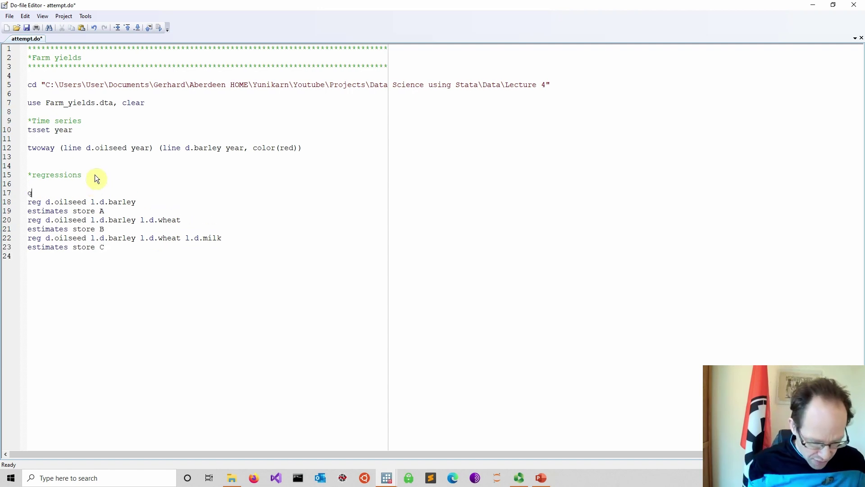
type("ui: {")
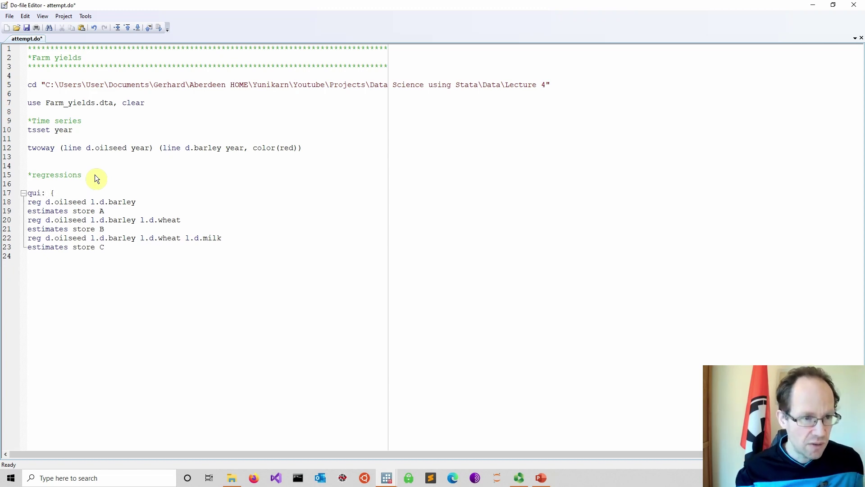
key("Return")
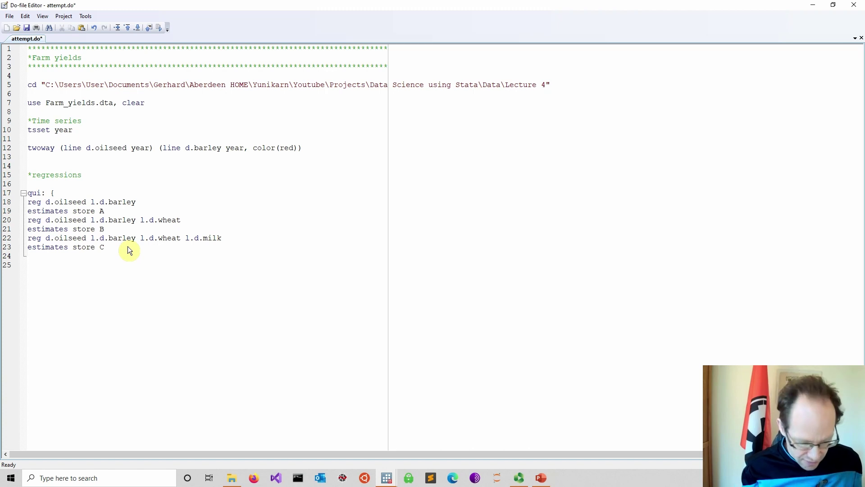
type("}")
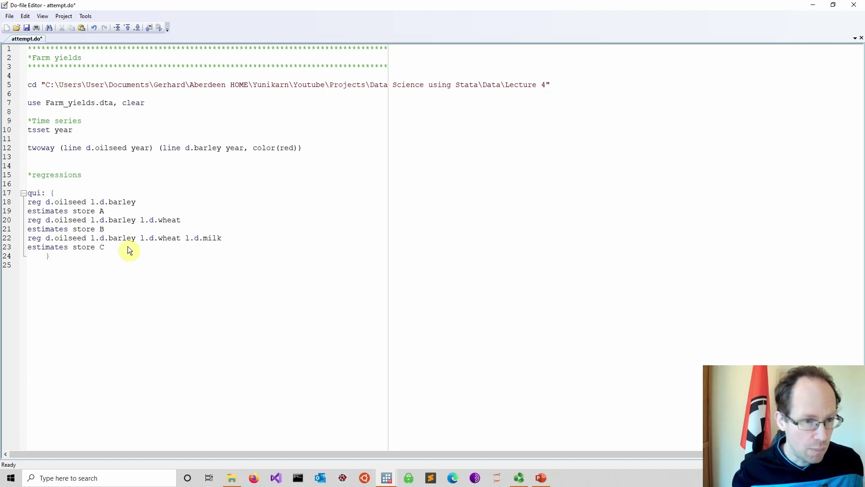
left_click_drag(128, 248, 28, 201)
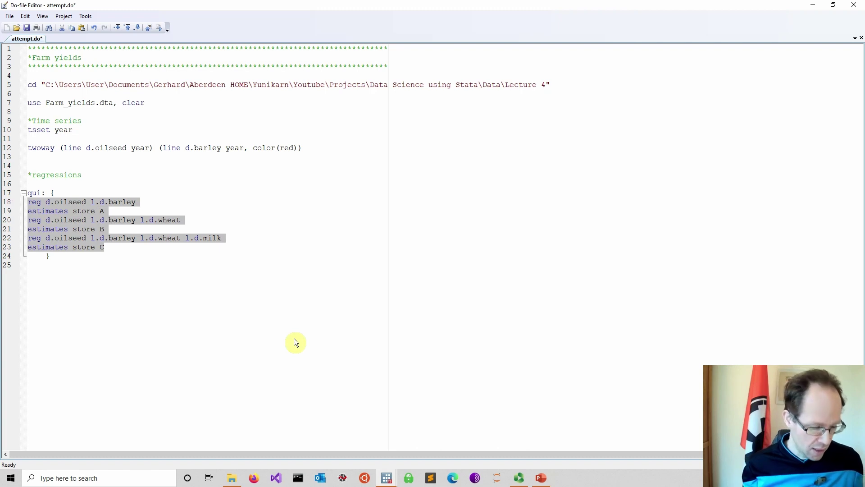
key("Tab")
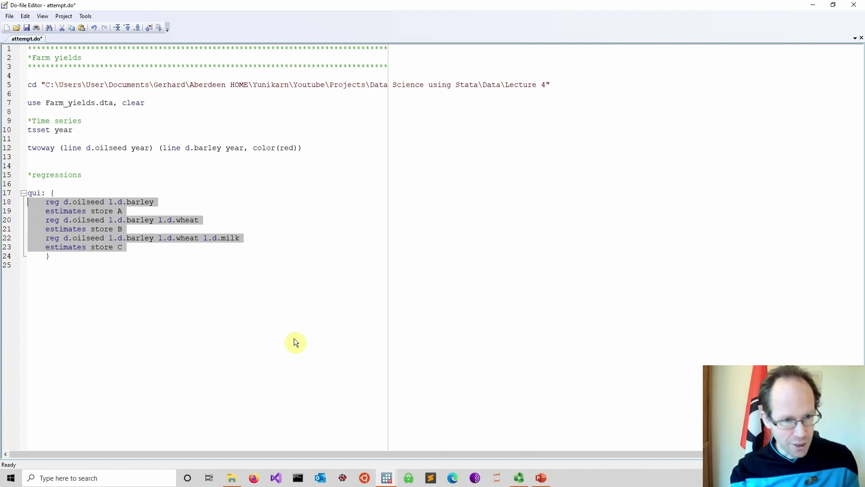
left_click(76, 262)
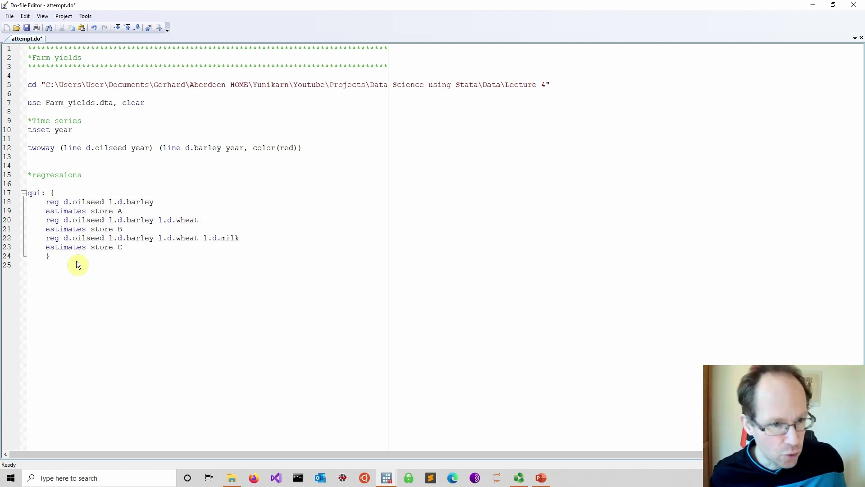
key("Return")
key("Tab")
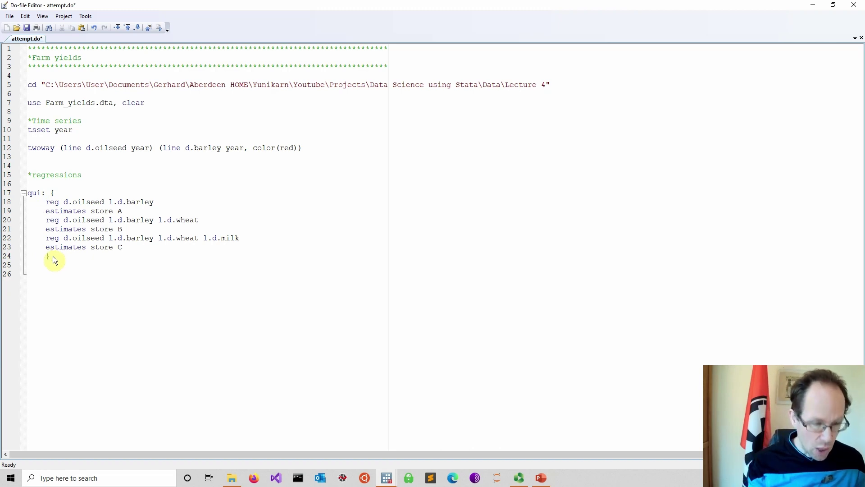
Step: Write 'estimates table A B C, star b(%9.3f) stats(N r2_a)' on line 26
type("estimates")
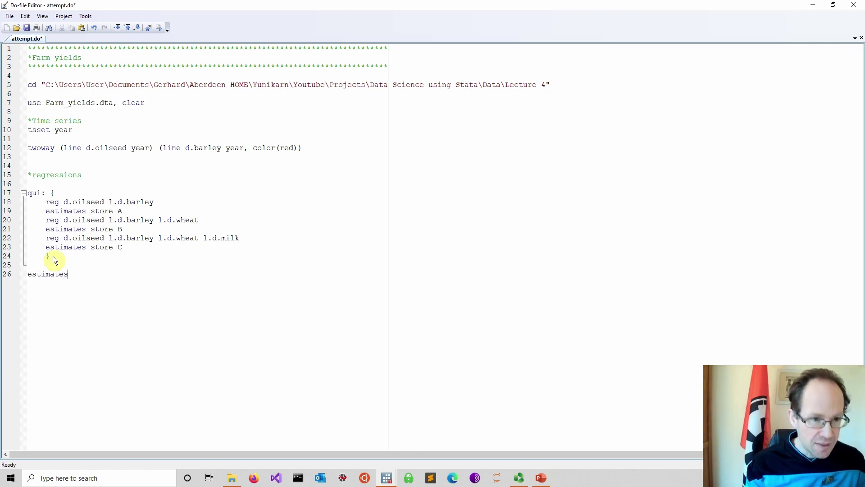
type(" table")
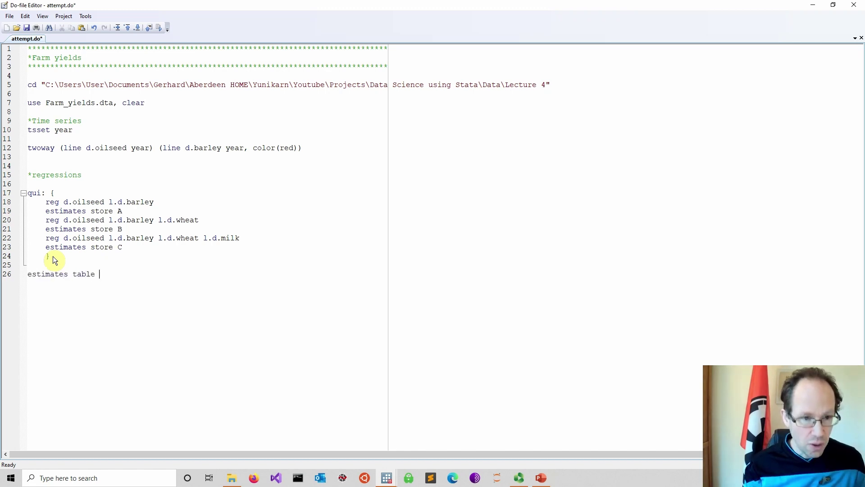
type(" A B C")
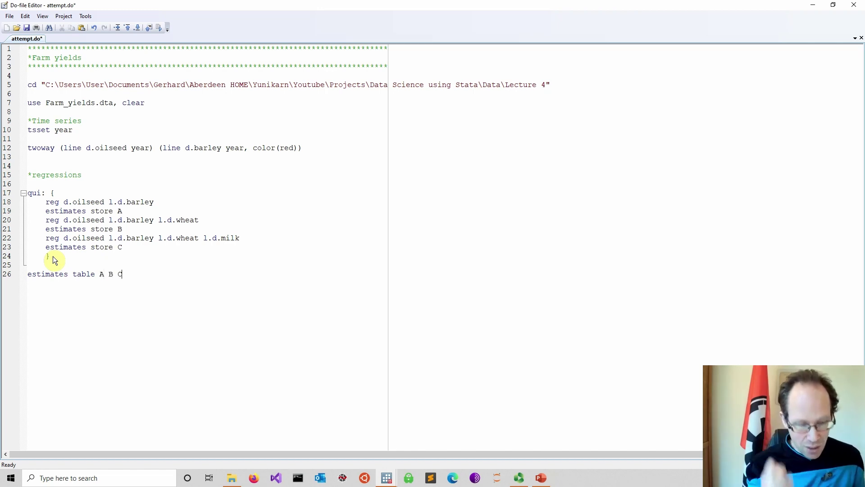
type(", ")
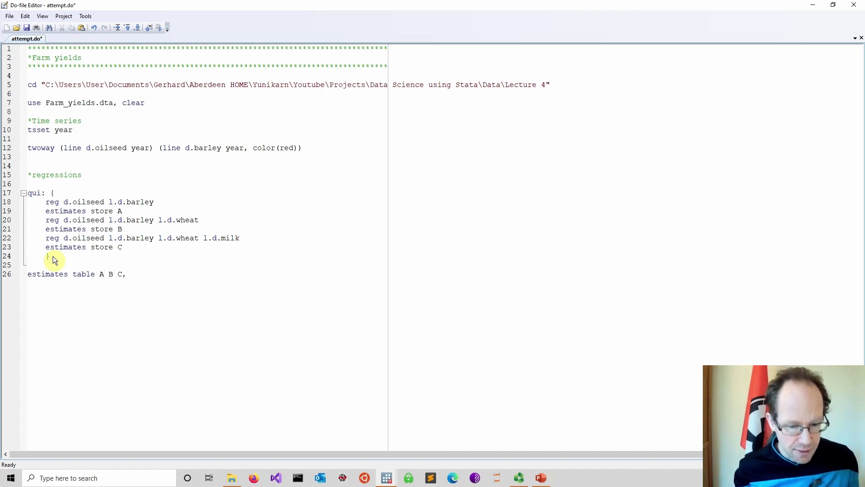
type("star")
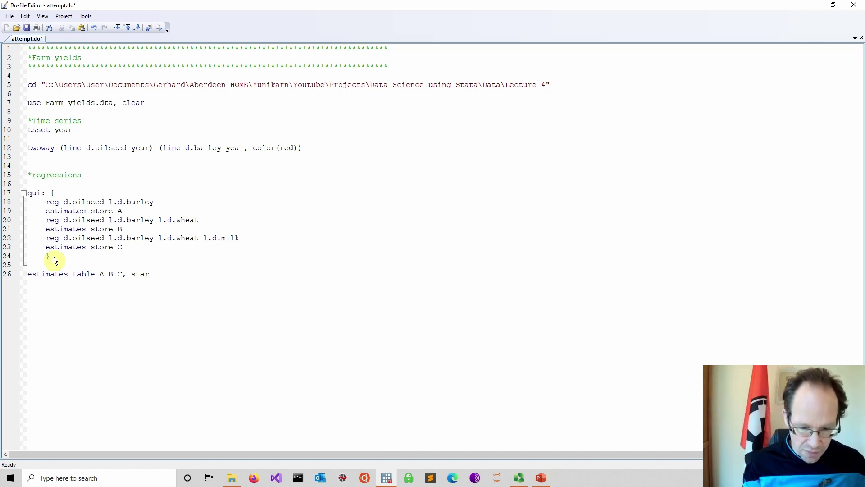
type("b()")
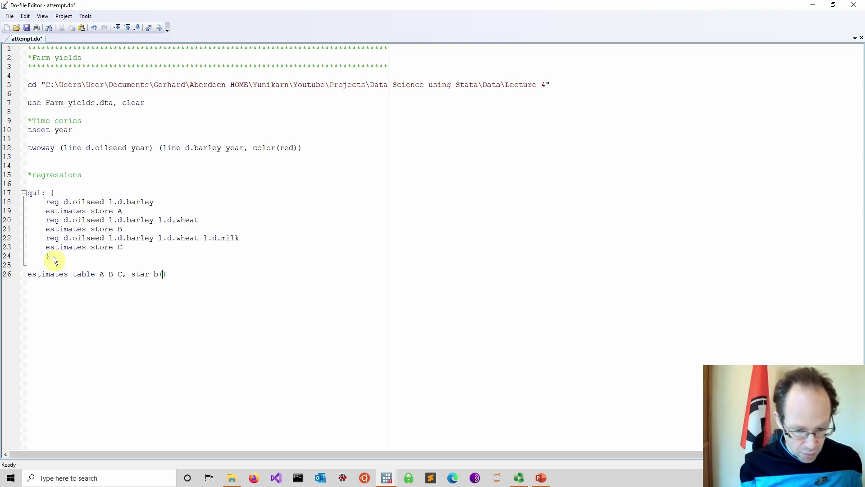
type("%")
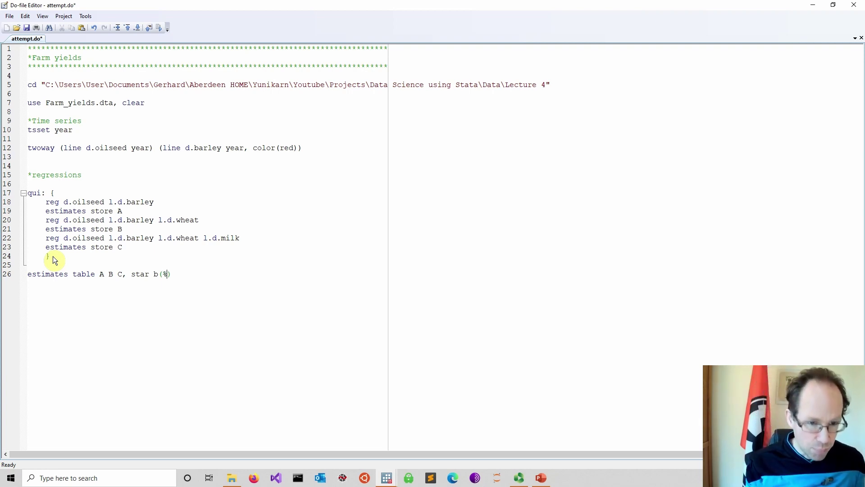
type("8.")
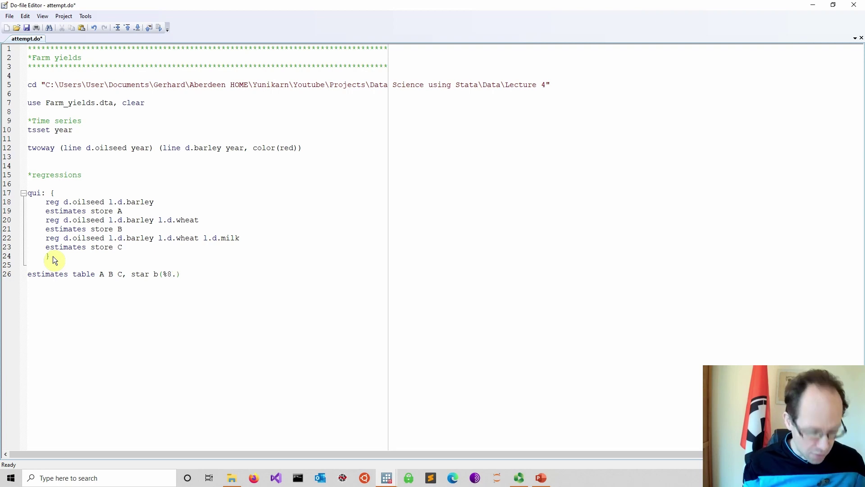
key("BackSpace")
type("9.3")
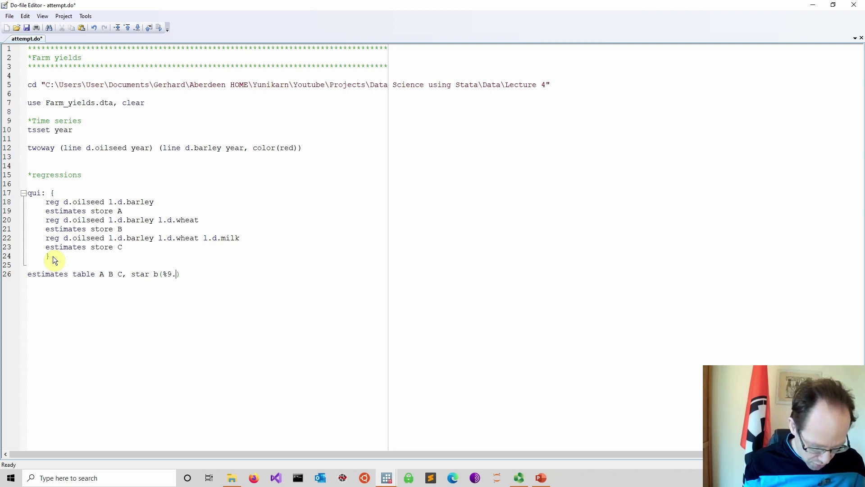
type("f")
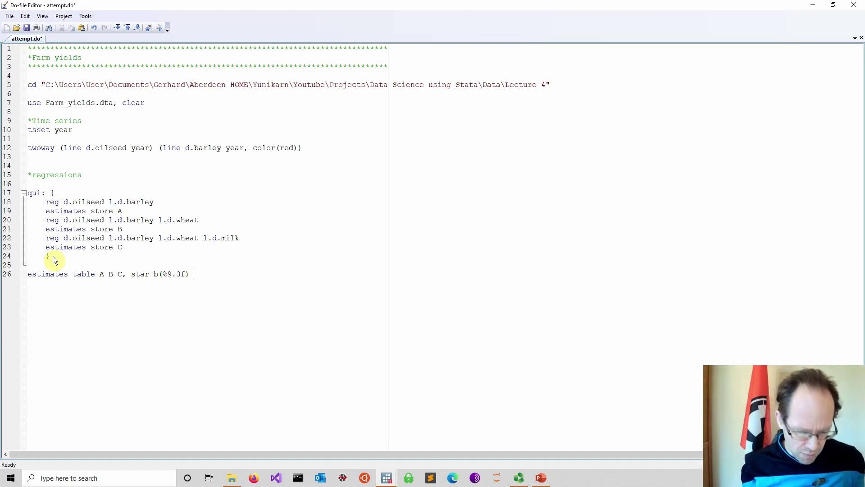
type("stats")
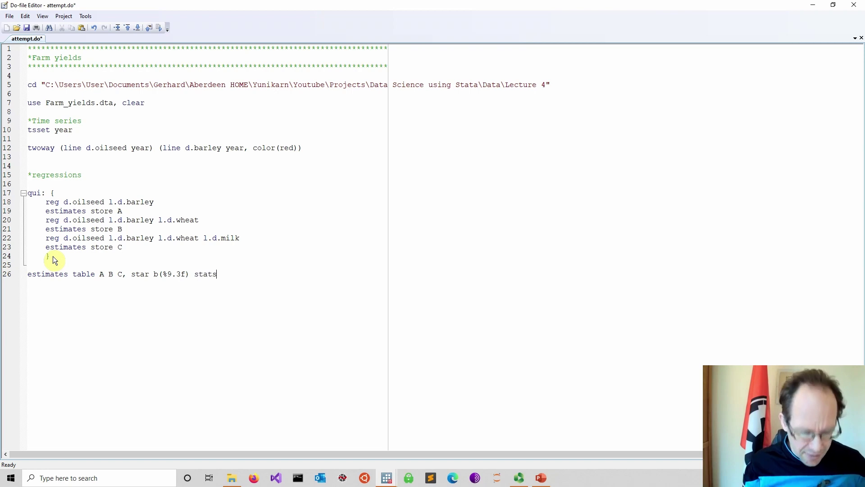
type("(N r2_a)")
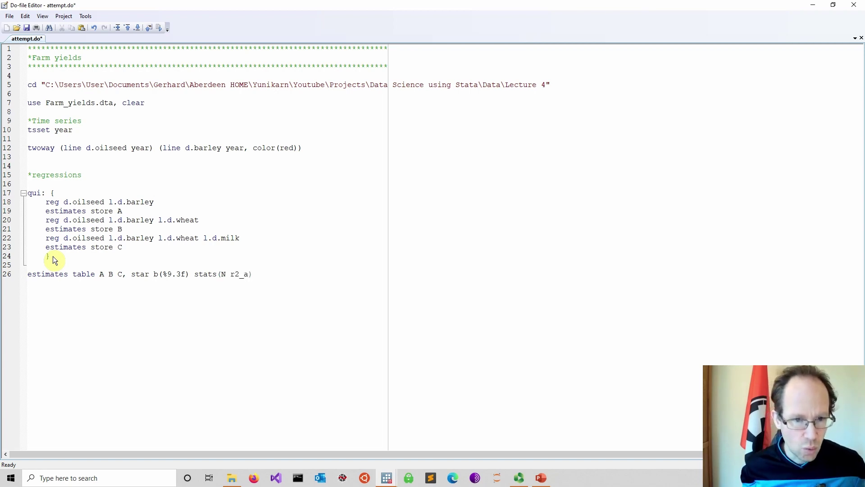
key("Return")
key("Return")
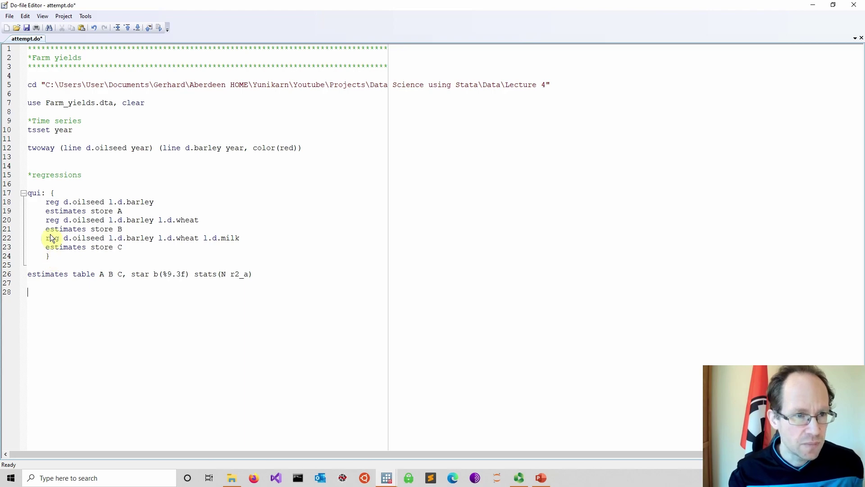
Step: Save and run attempt.do, then view the A/B/C table with adjusted R² 0.259, 0.297, 0.275
left_click(26, 27)
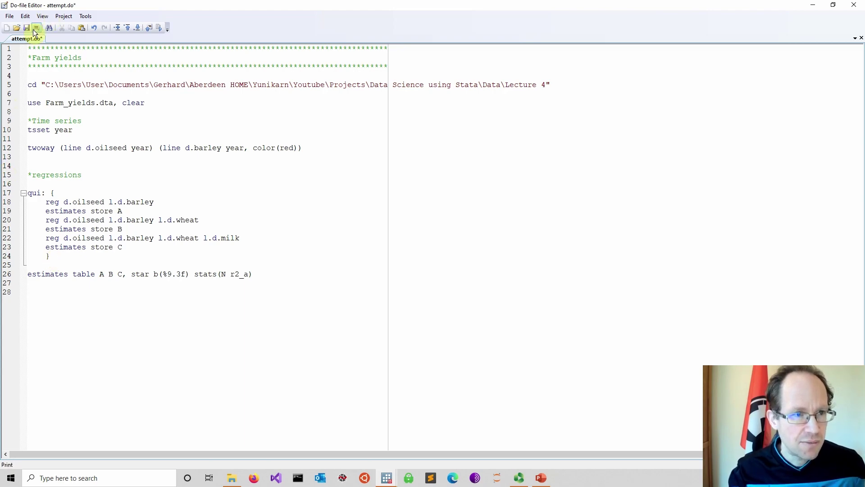
left_click(156, 28)
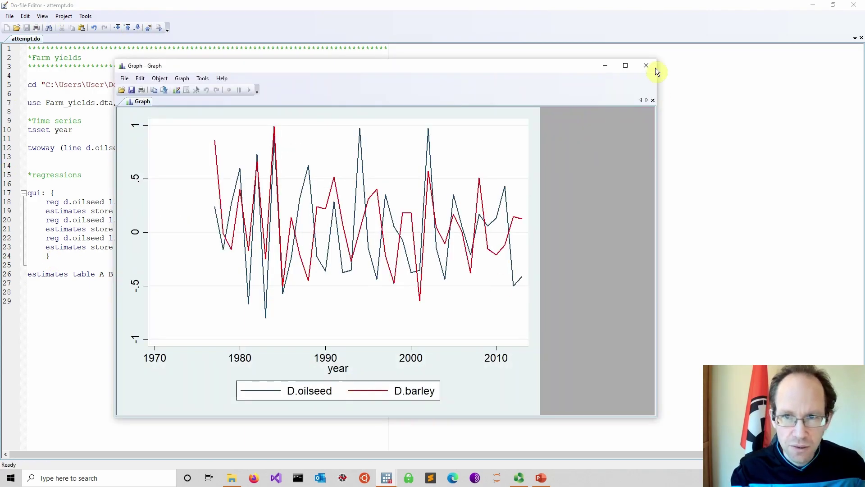
left_click(653, 67)
mouse_move(386, 476)
left_click(353, 434)
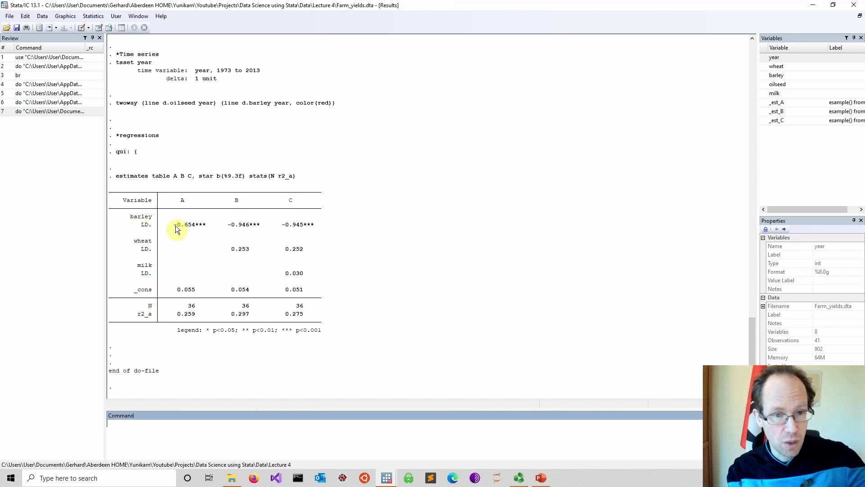
left_click_drag(174, 225, 204, 226)
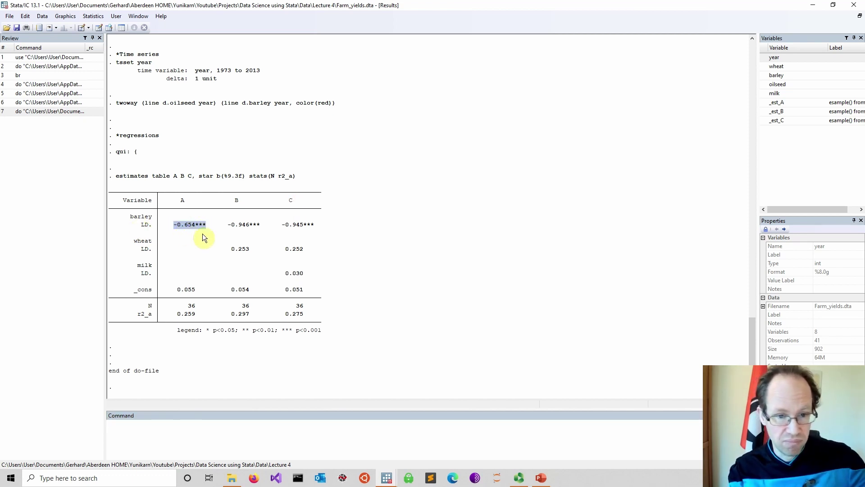
left_click_drag(346, 332, 215, 331)
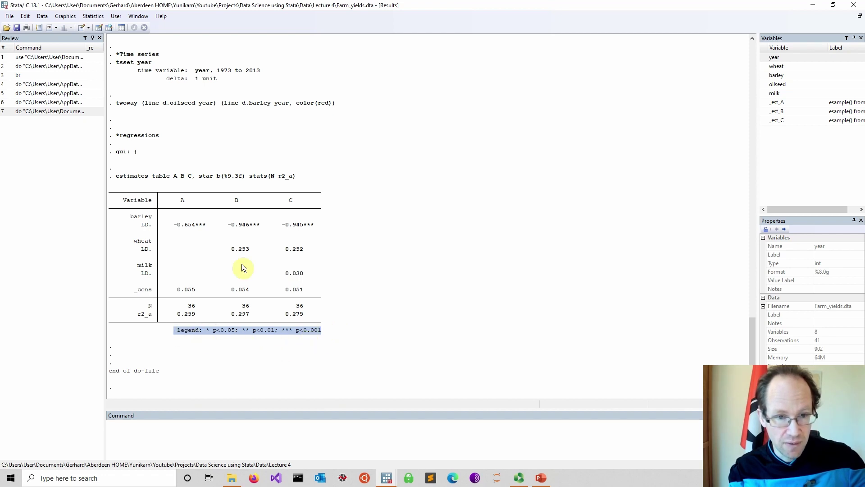
left_click_drag(175, 224, 202, 224)
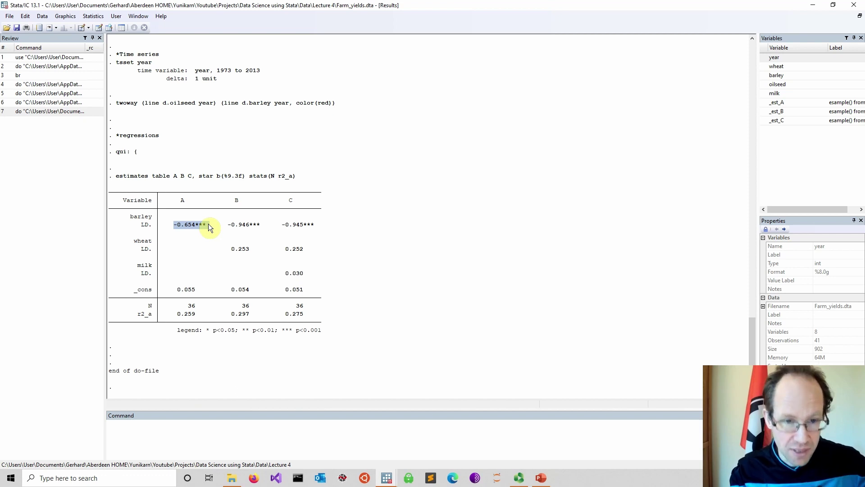
left_click_drag(225, 224, 314, 225)
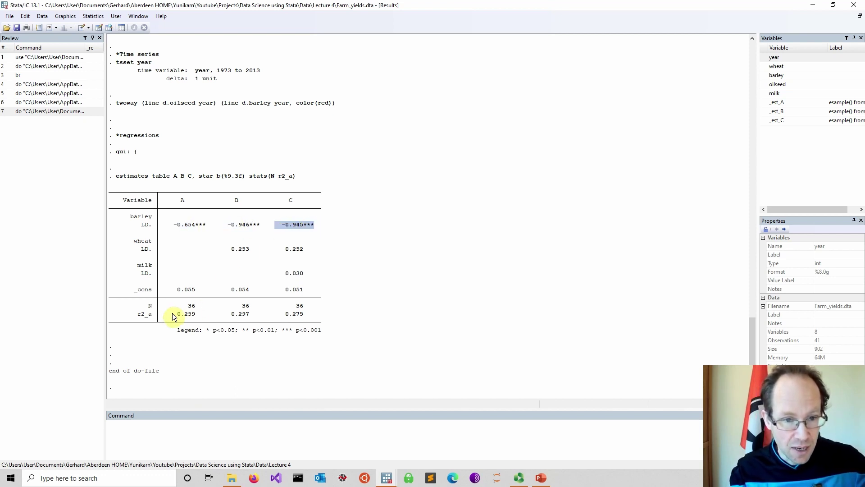
left_click_drag(172, 314, 311, 314)
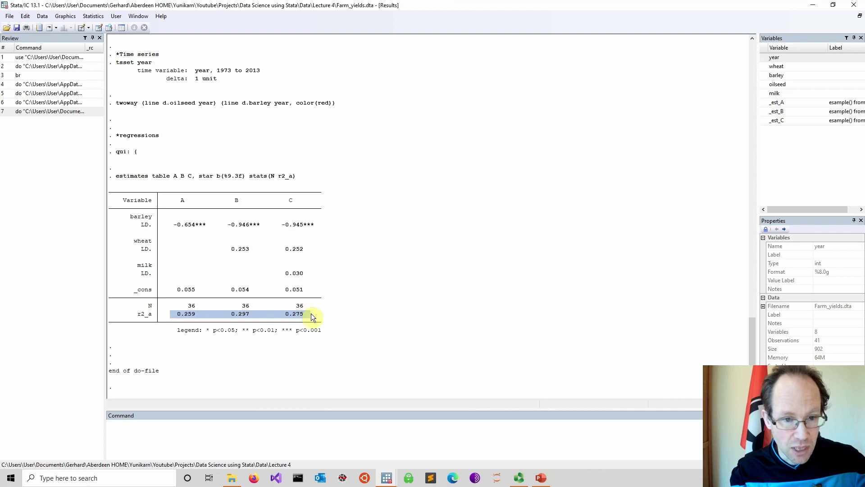
left_click(237, 199)
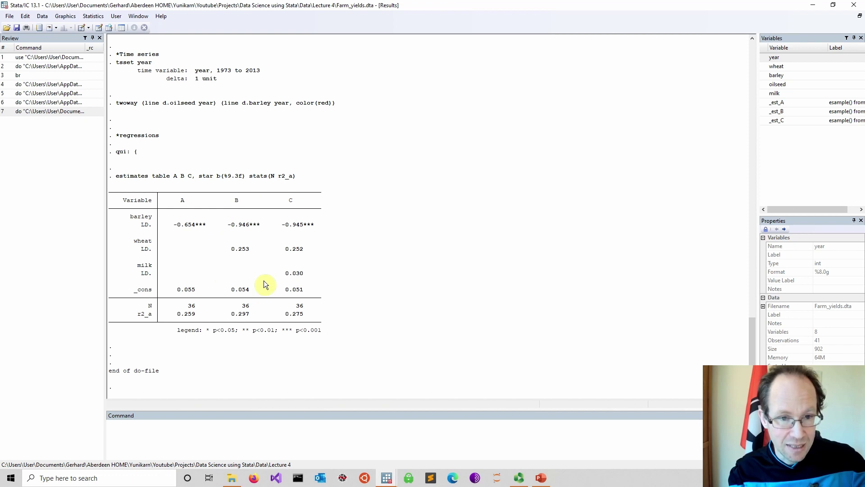
left_click_drag(229, 250, 253, 251)
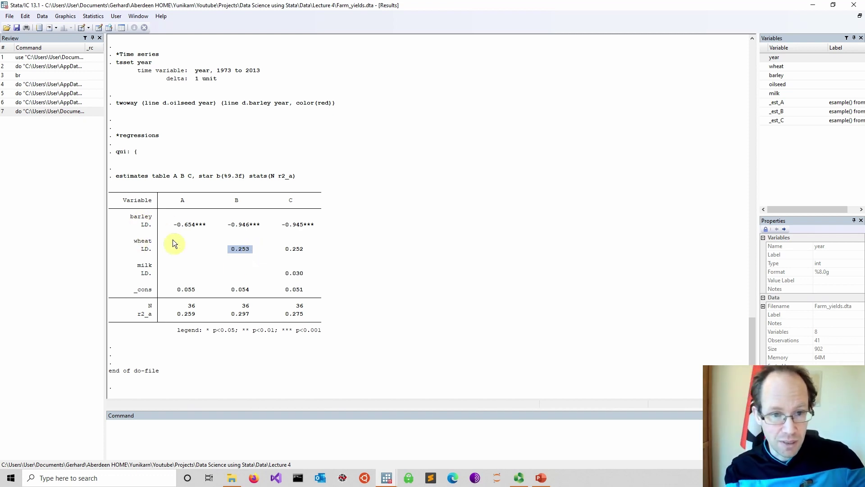
left_click_drag(232, 314, 246, 318)
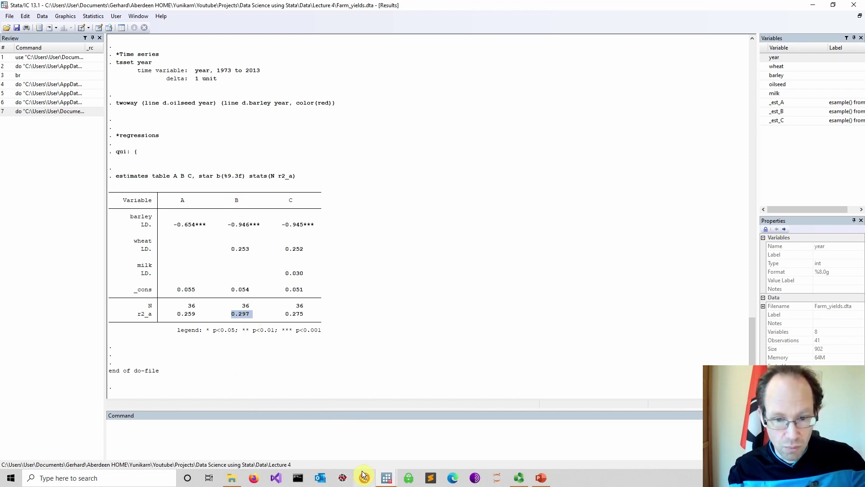
Step: Start a '*post estimation analysis' section below the estimates table command
mouse_move(387, 478)
left_click(415, 437)
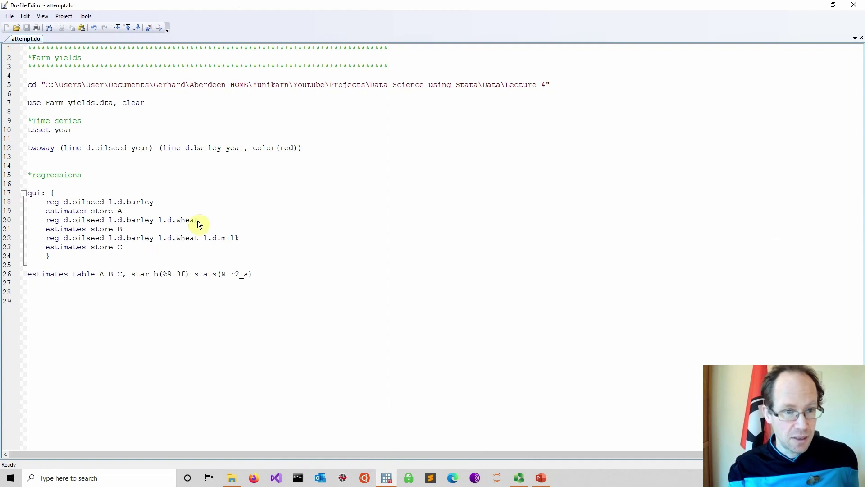
left_click_drag(204, 222, 49, 223)
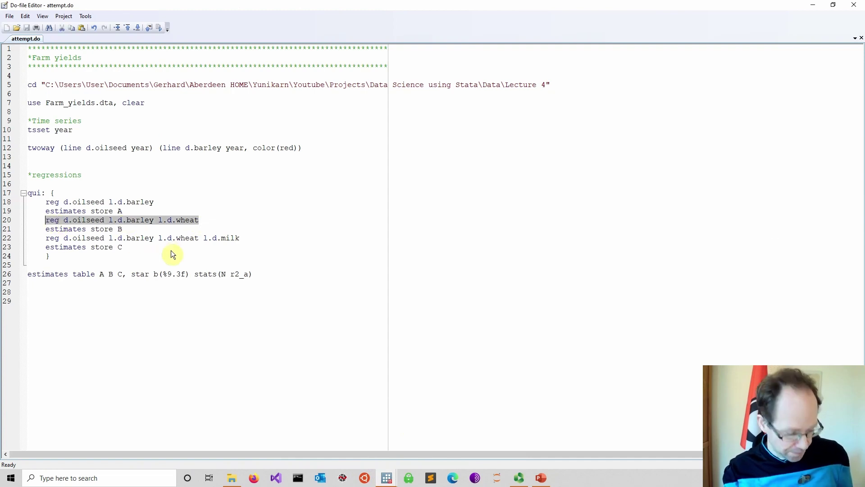
left_click(96, 301)
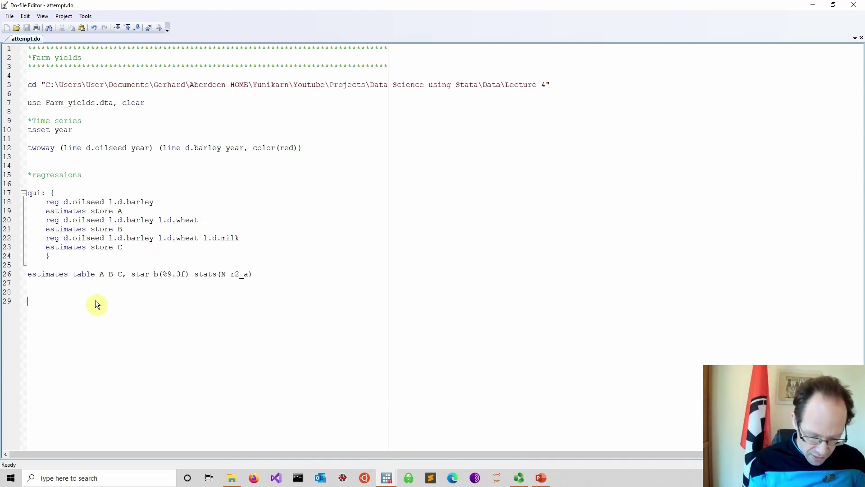
type("*post estimation analysis")
key("Return")
Step: Add 'reg d.oilseed l.d.barley l.d.wheat' and clear the unwanted text on line 33
type("reg d.oilseed l.d.barley l.d.wheat")
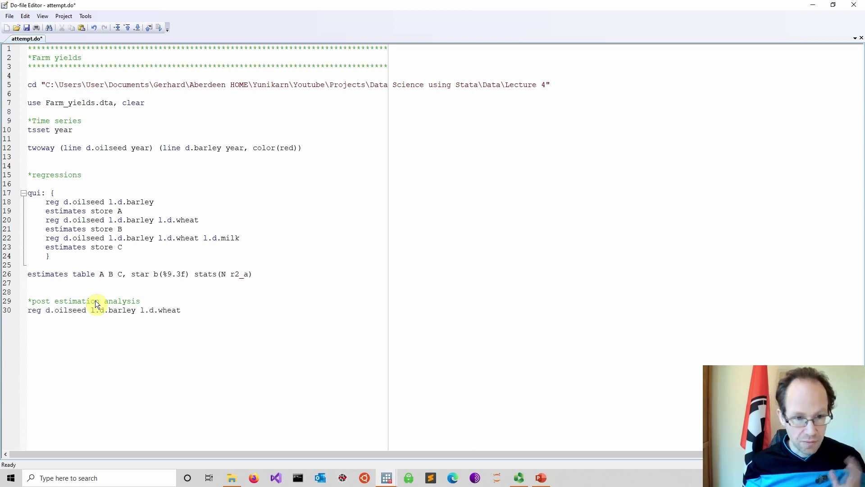
key("Return")
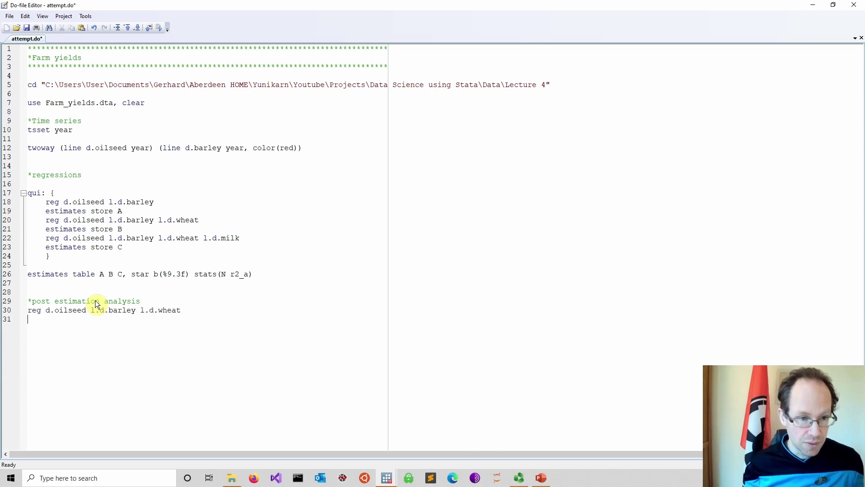
type("predict r, res  list r year")
left_click_drag(28, 337, 77, 337)
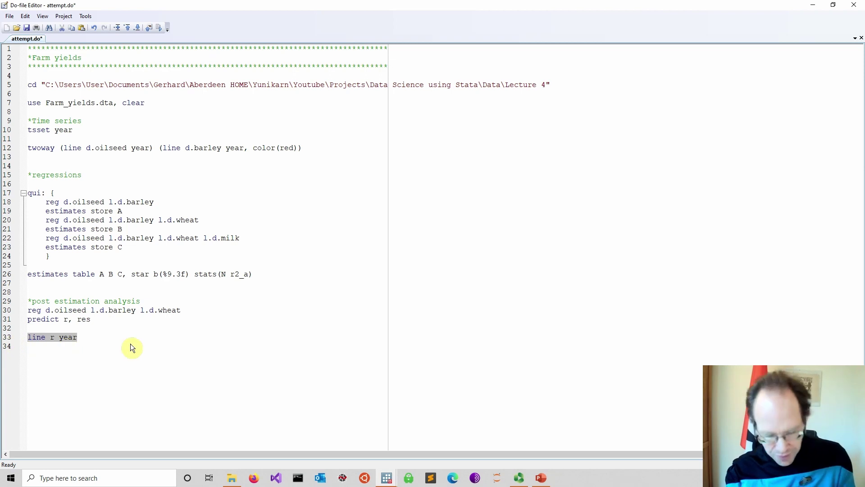
key("BackSpace")
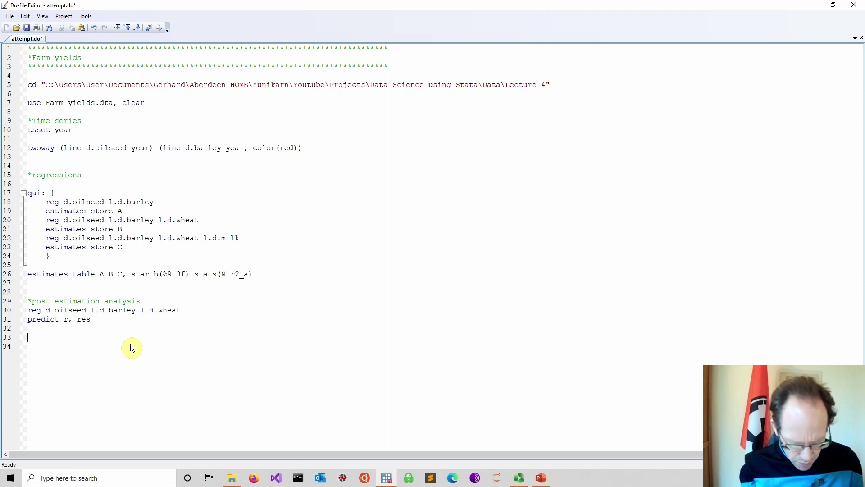
Step: Add and run 'line r year' to plot residuals over 1978–2013, then close the graph
type("line r")
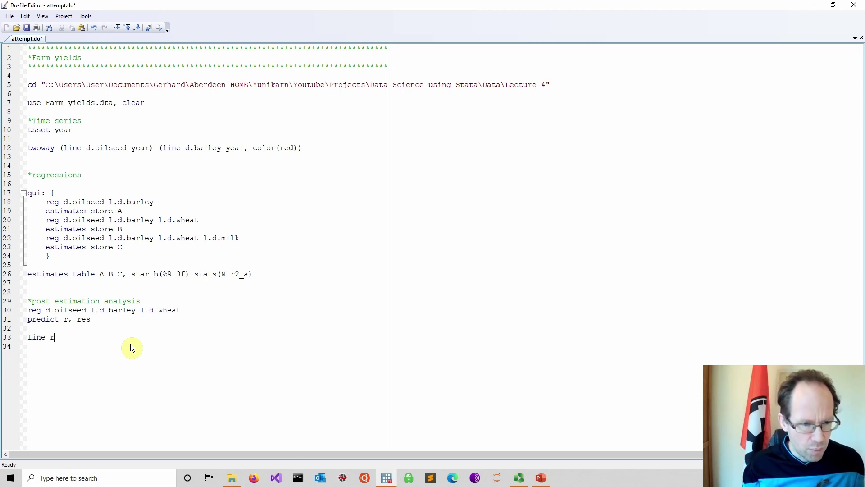
type(" year")
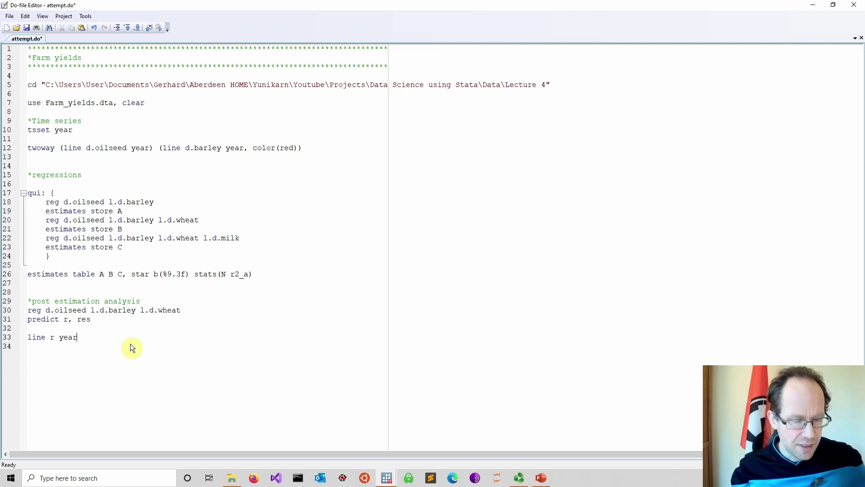
left_click_drag(77, 338, 7, 344)
key("ctrl+d")
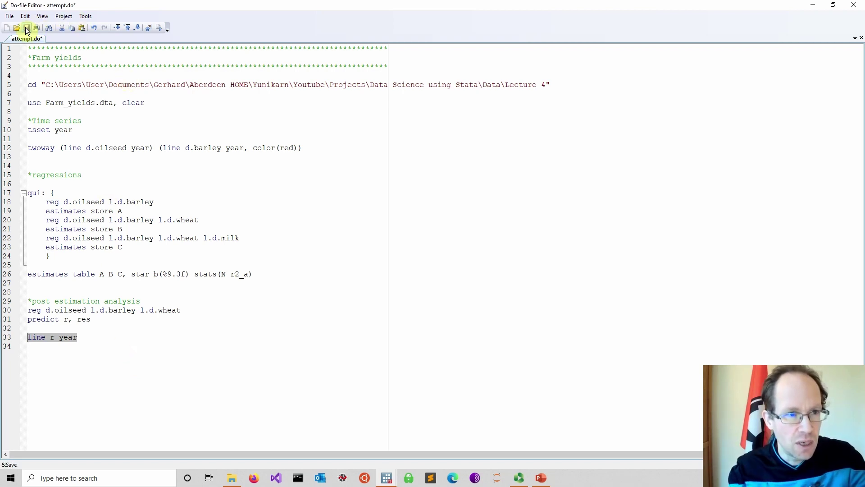
left_click(160, 27)
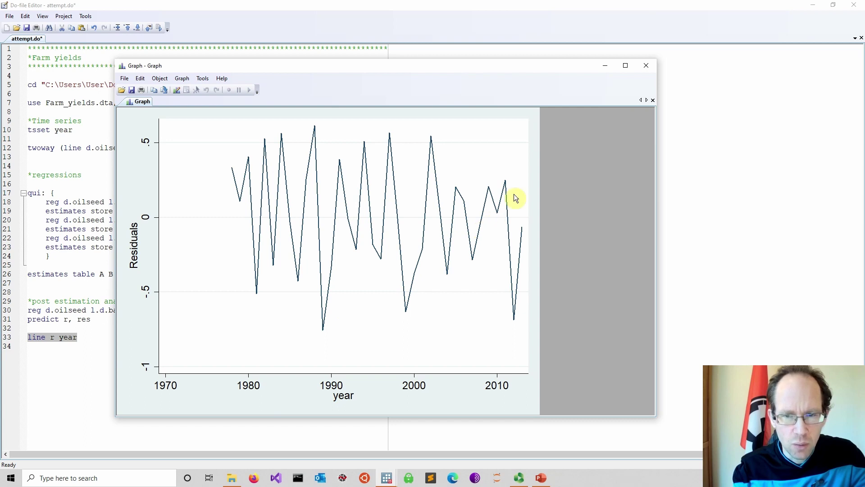
left_click(647, 66)
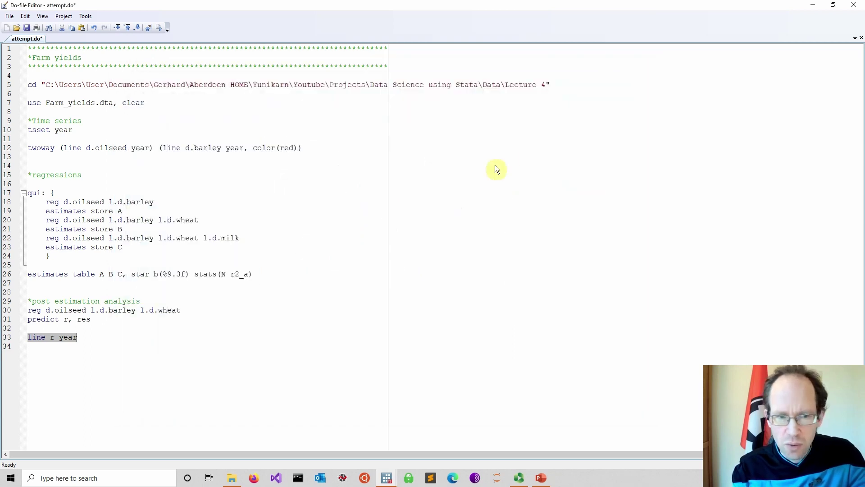
Step: Add 'gen r2 = r^2' and 'line r2 year', run them, and close the squared-residual graph
left_click(133, 337)
key("Return")
key("Return")
key("Return")
type("gen")
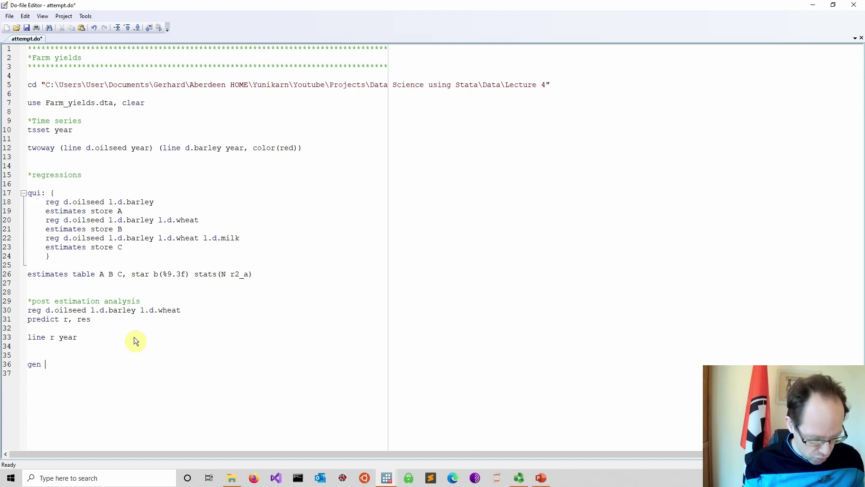
type(" r2")
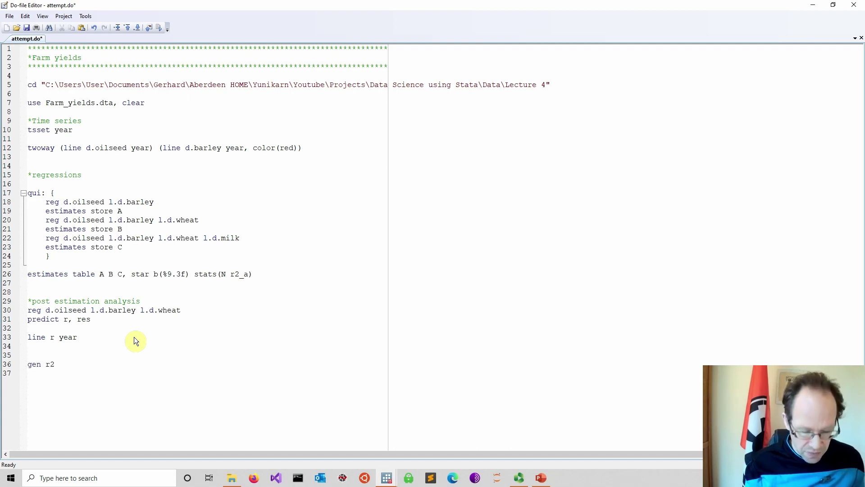
type(" = r^2")
key("Return")
type("line ")
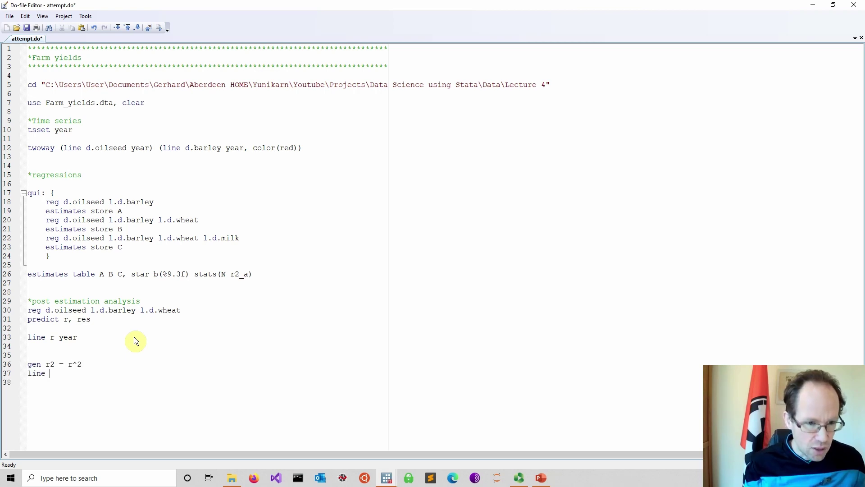
type("r2 year")
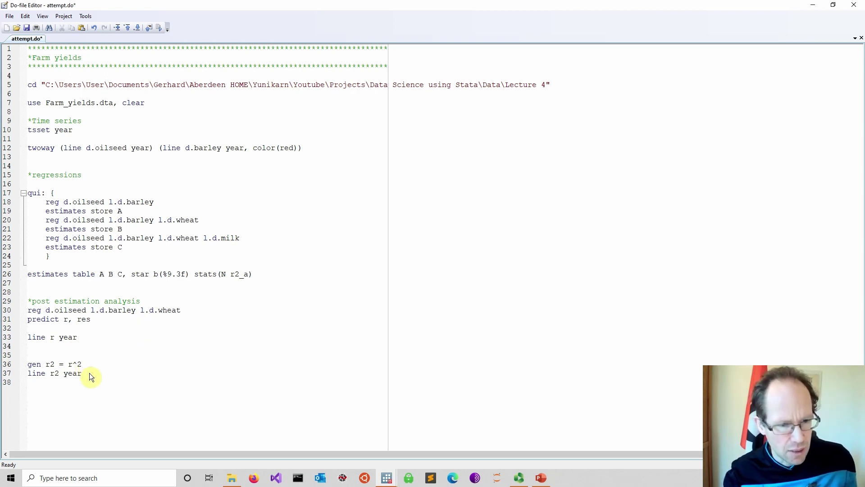
left_click_drag(89, 372, 20, 367)
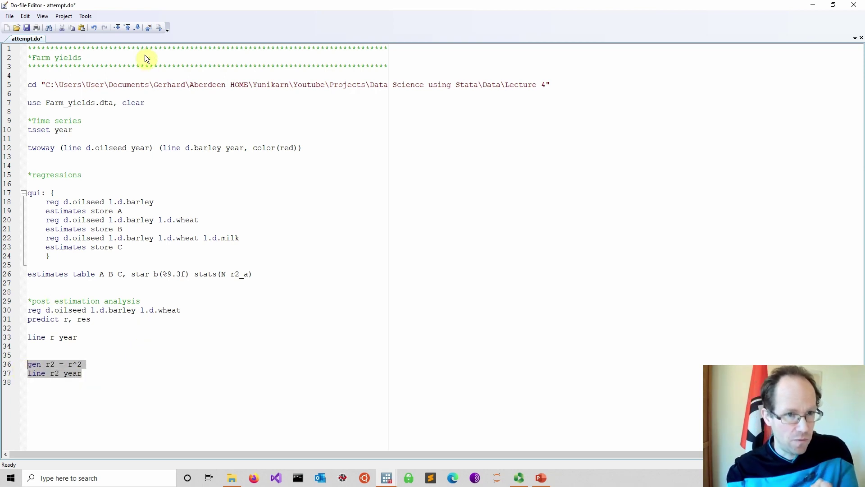
left_click(158, 27)
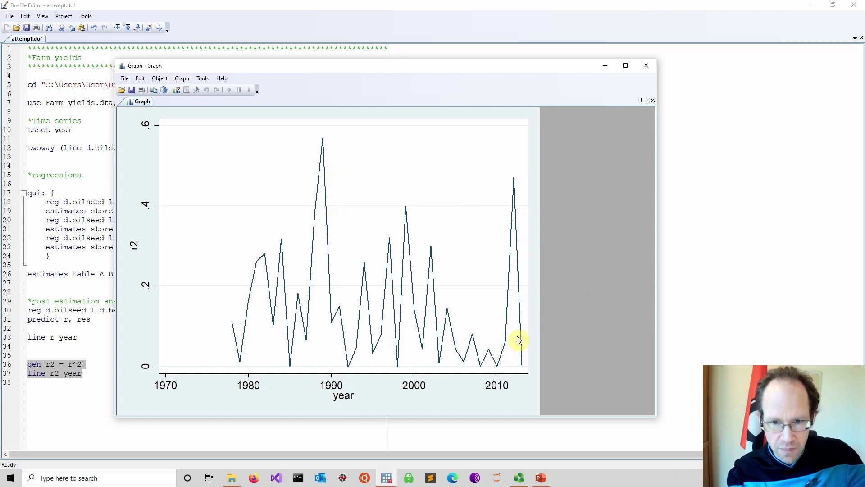
left_click(645, 64)
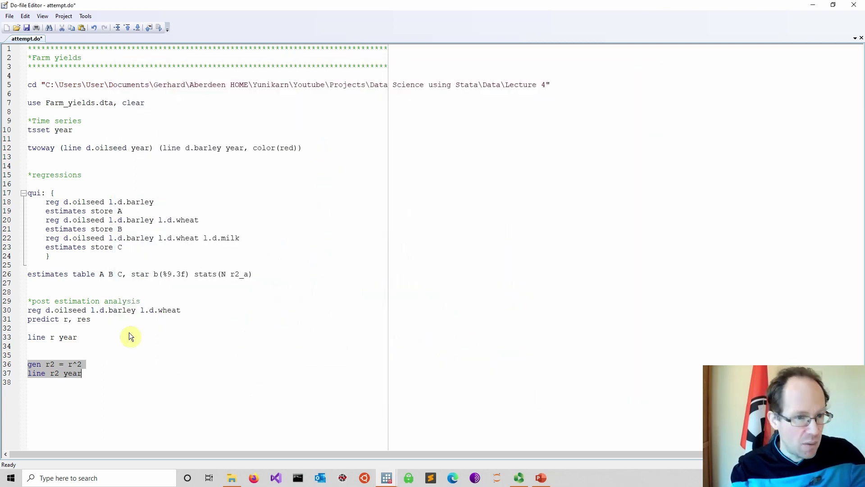
Step: Add a 'hettest' line on line 39 and run it
left_click(98, 372)
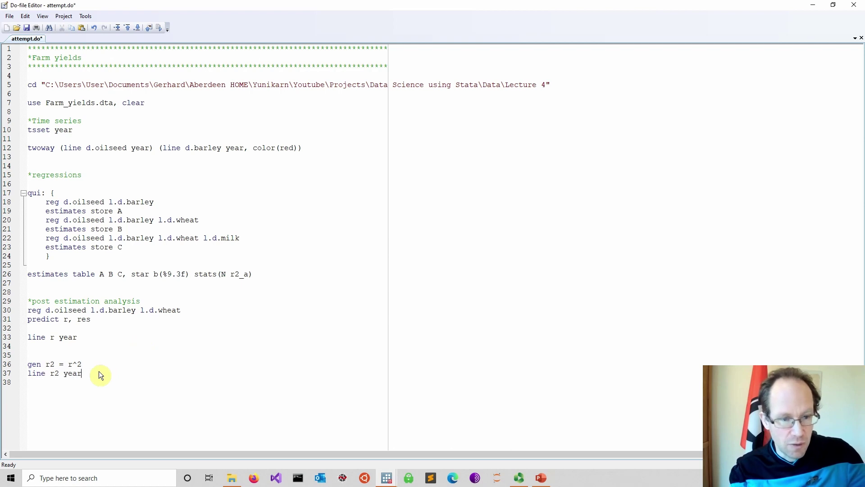
key("Return")
key("Return")
type("hettest")
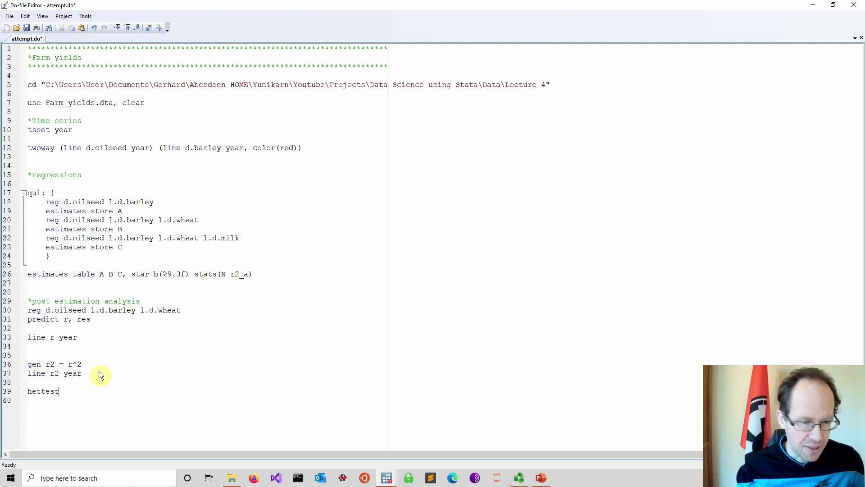
left_click(7, 392)
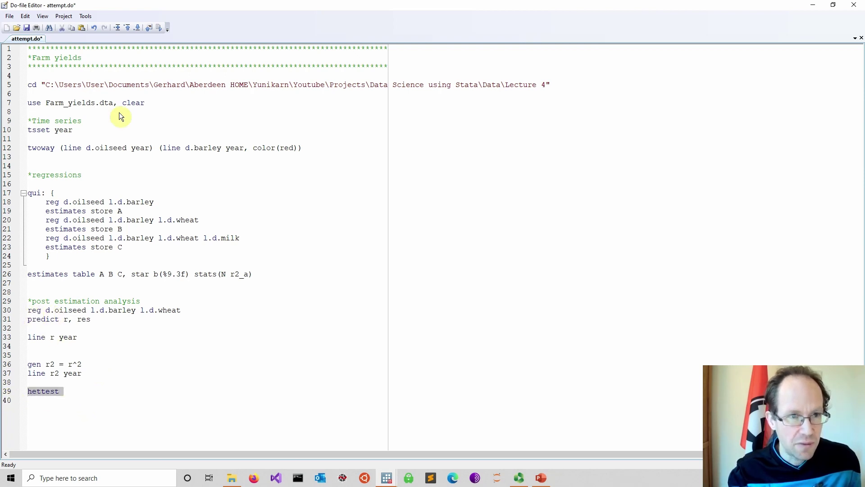
left_click(161, 28)
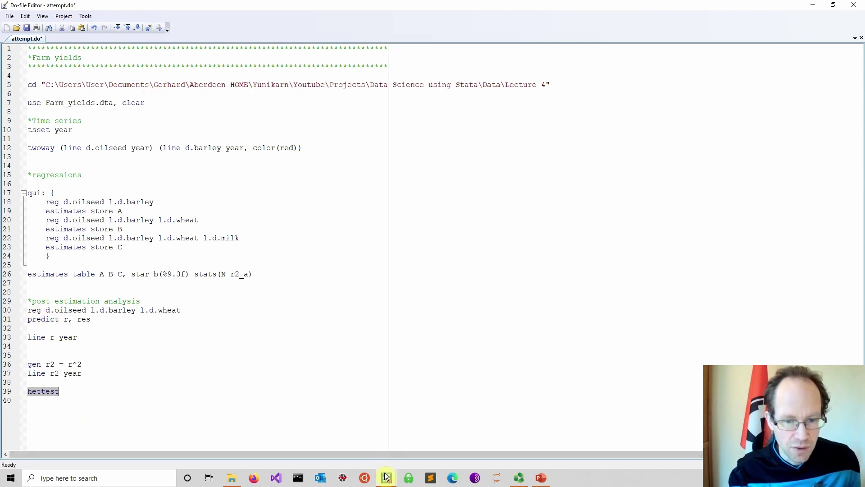
Step: Read the Breusch-Pagan result, constant-variance null with Prob > chi2 = 0.0188, then return to attempt.do
mouse_move(387, 477)
left_click(331, 433)
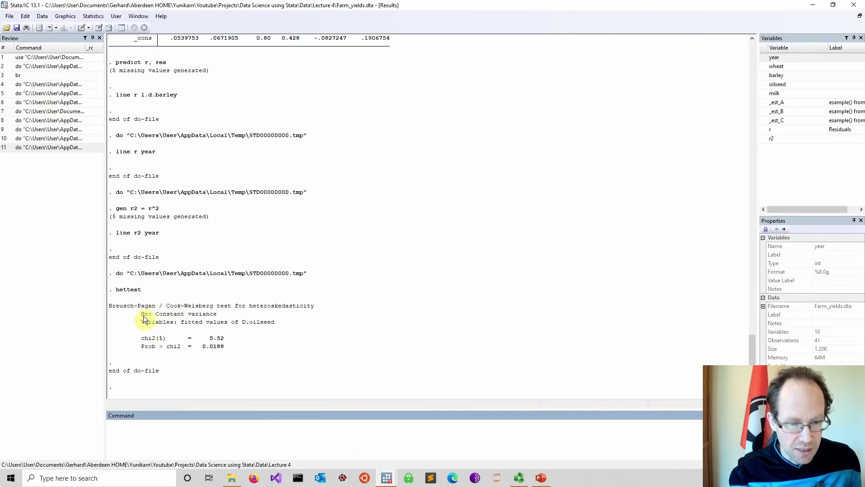
left_click_drag(140, 318, 225, 316)
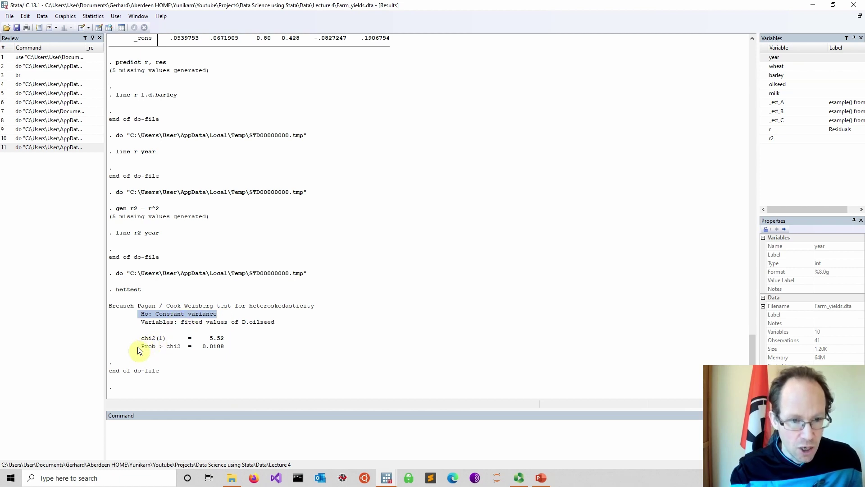
left_click_drag(138, 346, 225, 348)
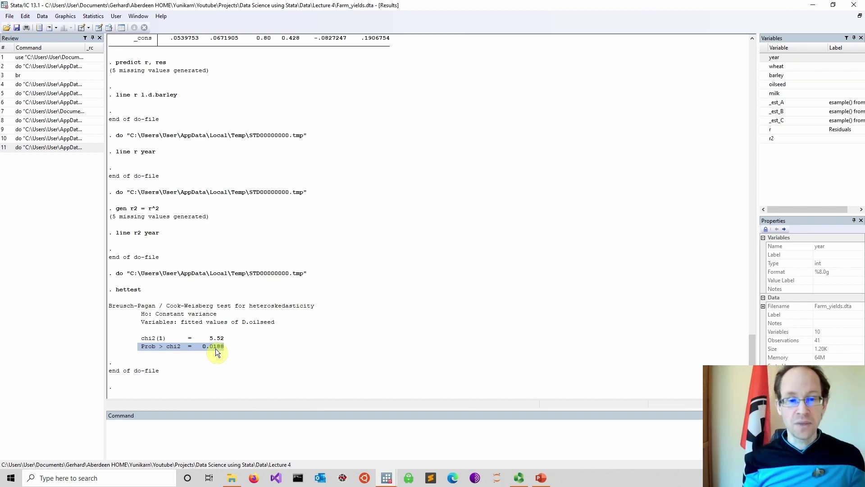
left_click(386, 478)
left_click(432, 439)
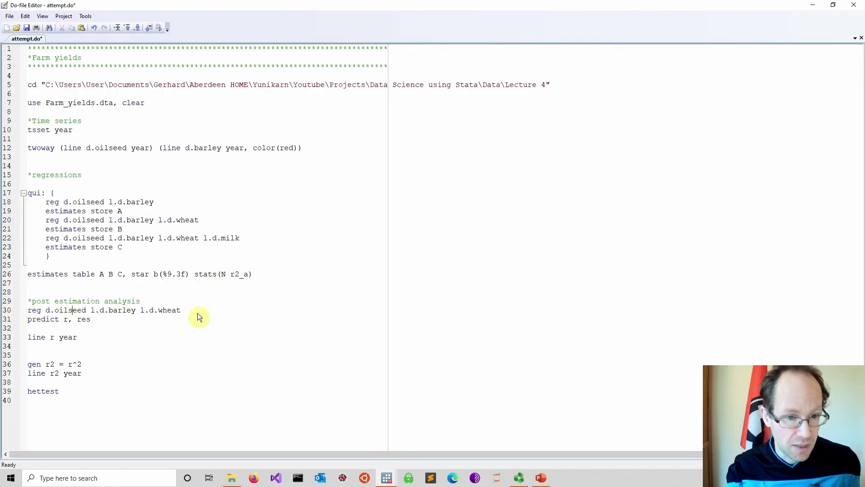
Step: Copy the line 30 regression to line 41 with ', robust' appended, and save the do-file
left_click_drag(197, 313, 6, 314)
key("ctrl+c")
left_click(47, 415)
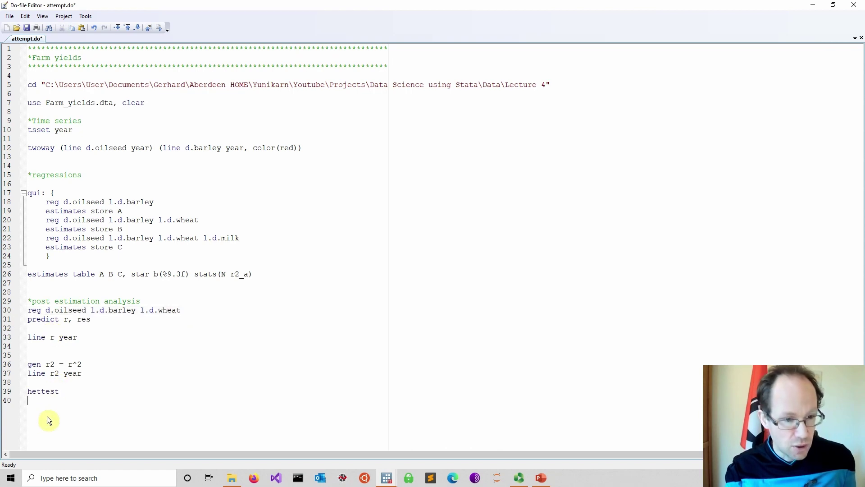
key("Return")
key("ctrl+v")
type(", robust")
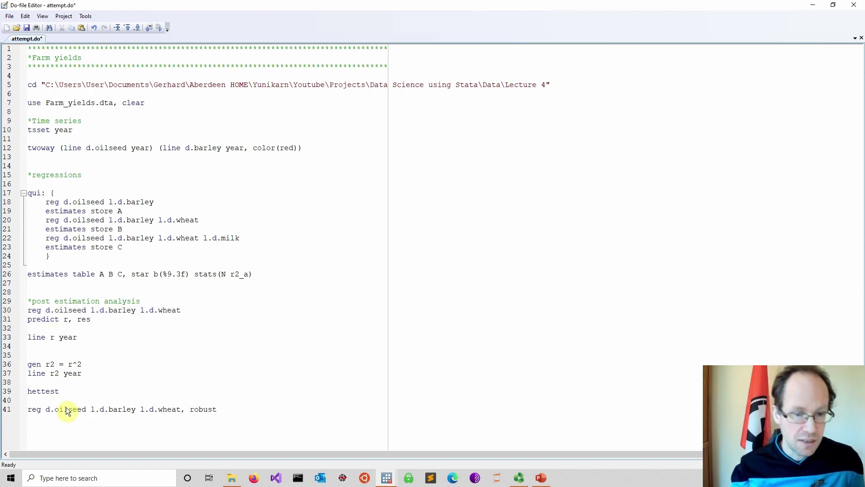
left_click(27, 28)
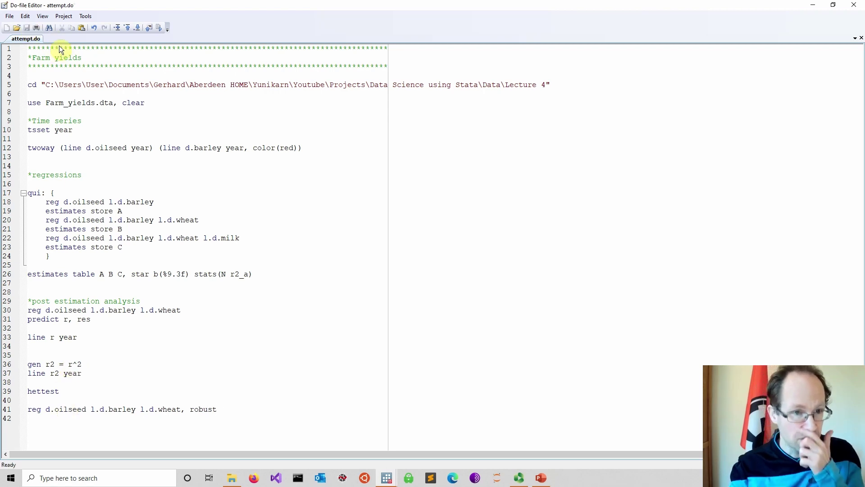
left_click(7, 409)
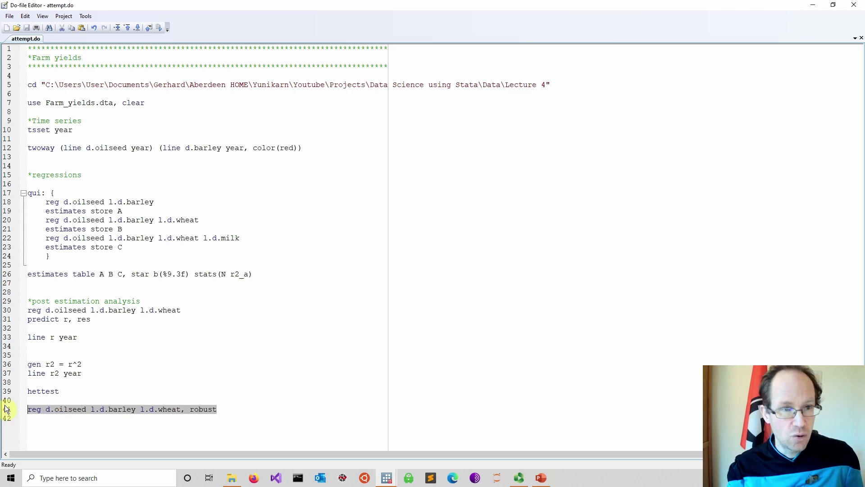
Step: Compare the robust model's lagged barley p-value 0.004 with the earlier 0.001 in Results
mouse_move(383, 476)
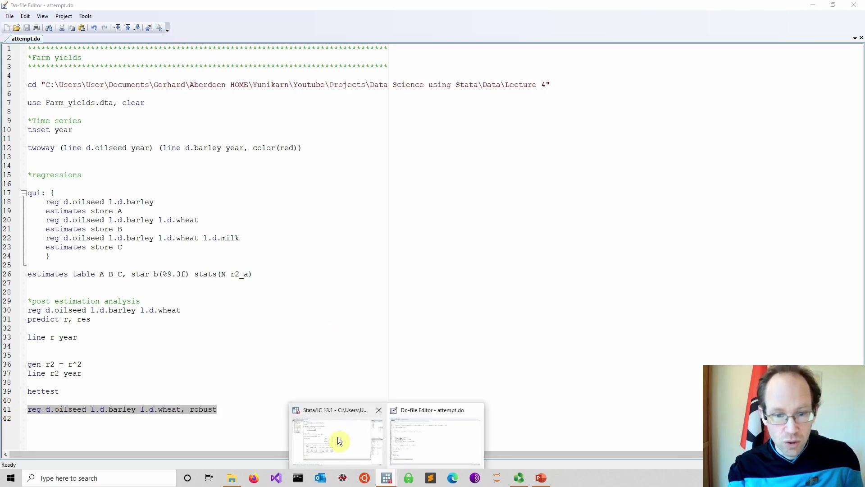
left_click(335, 439)
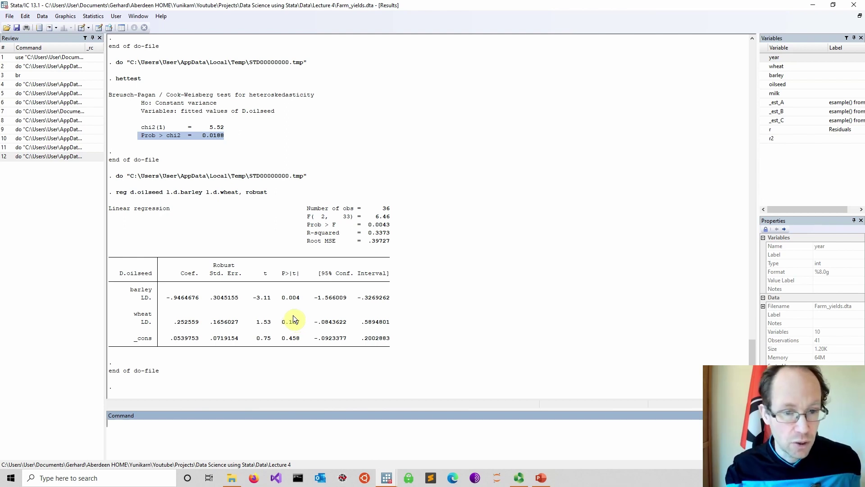
left_click_drag(129, 293, 298, 304)
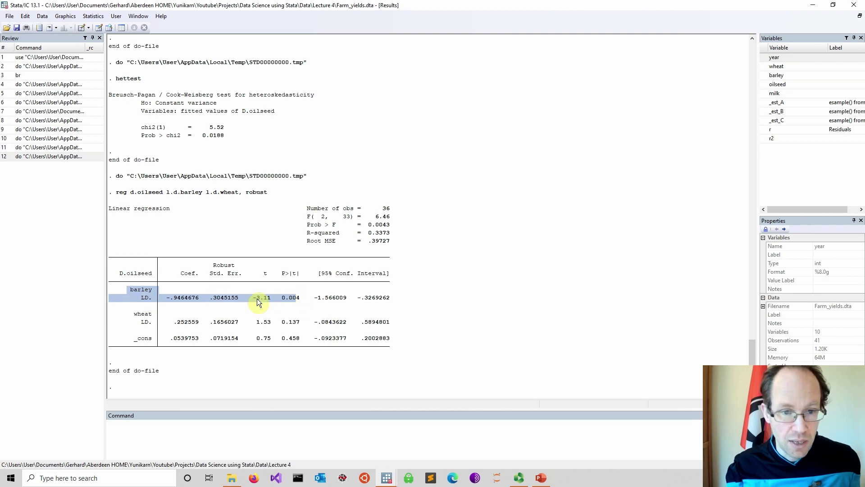
left_click(291, 302)
left_click_drag(291, 303, 285, 300)
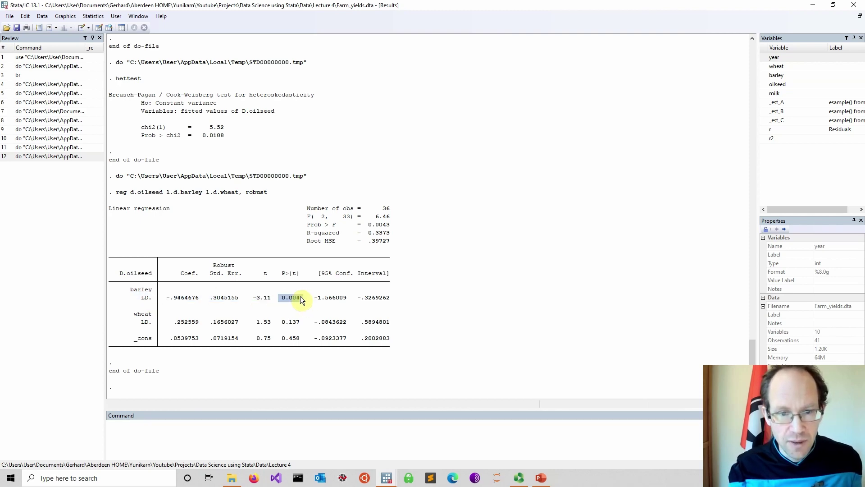
scroll(298, 297, "up", 6)
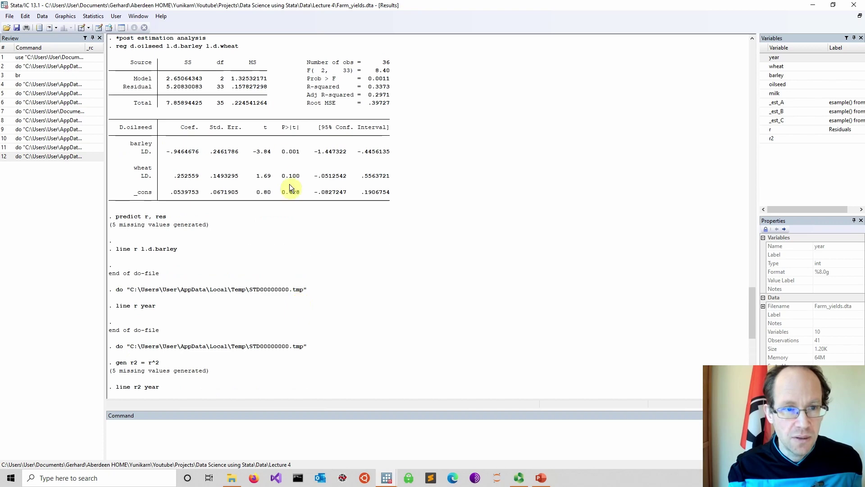
left_click_drag(279, 151, 301, 153)
scroll(292, 173, "down", 15)
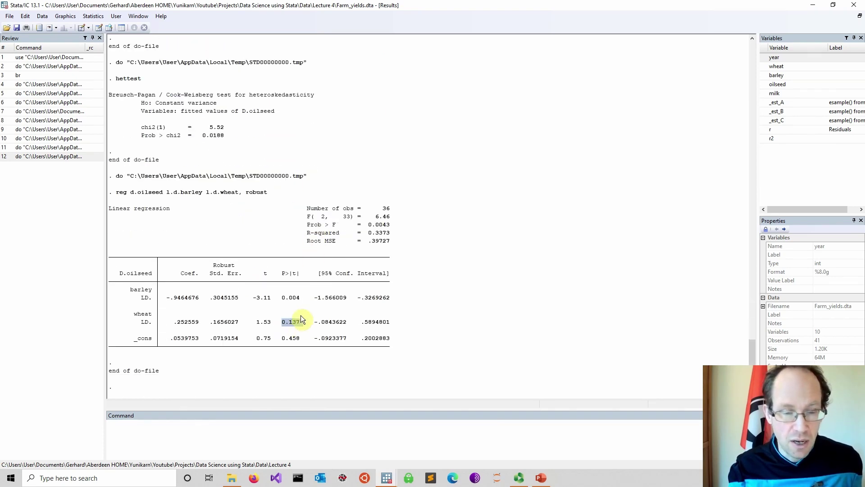
scroll(294, 283, "up", 10)
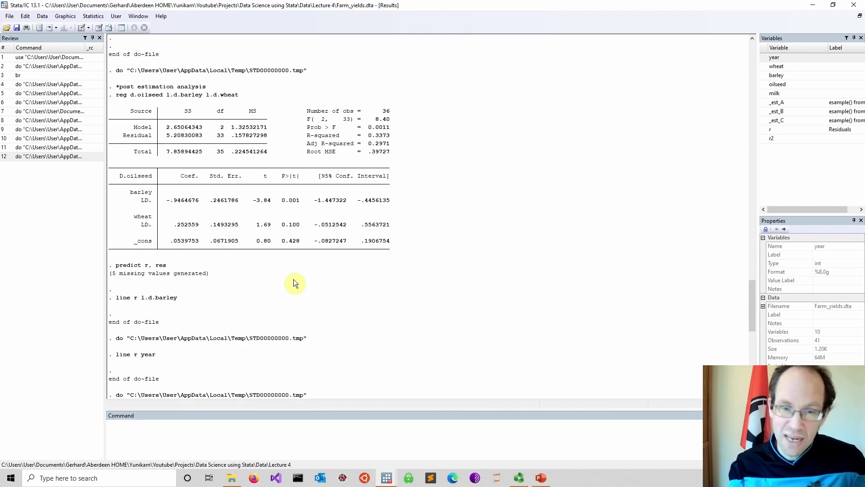
scroll(293, 279, "down", 15)
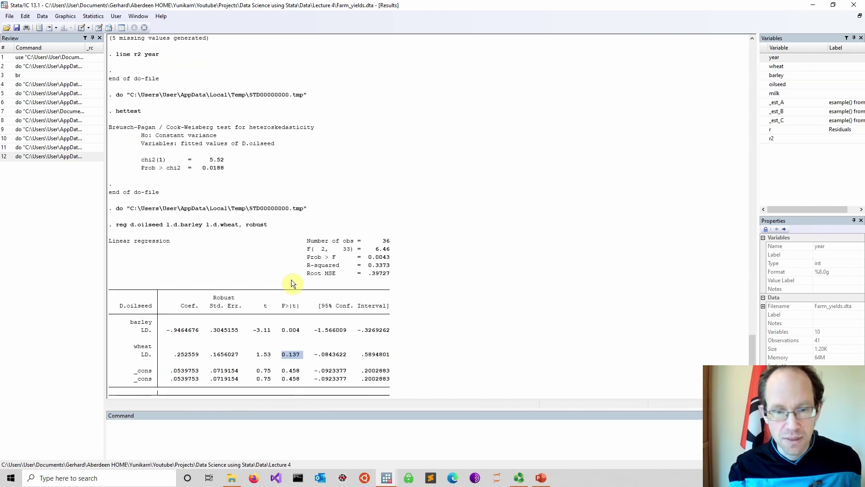